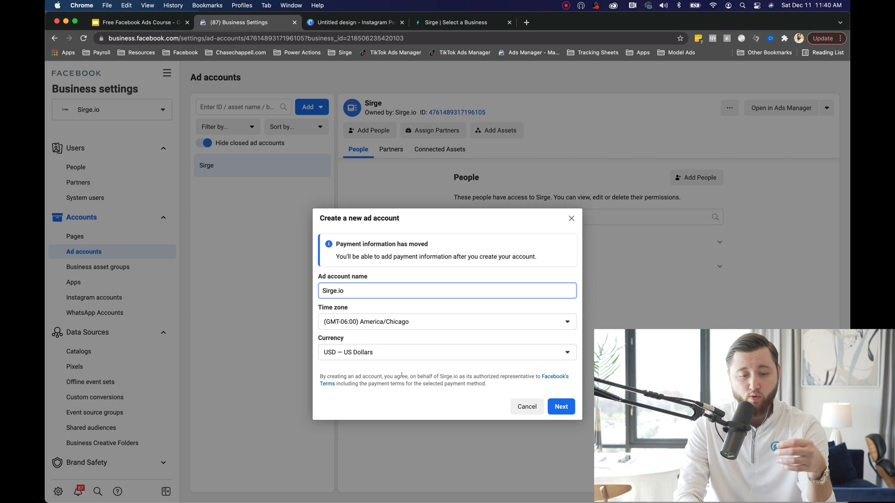
click(555, 410)
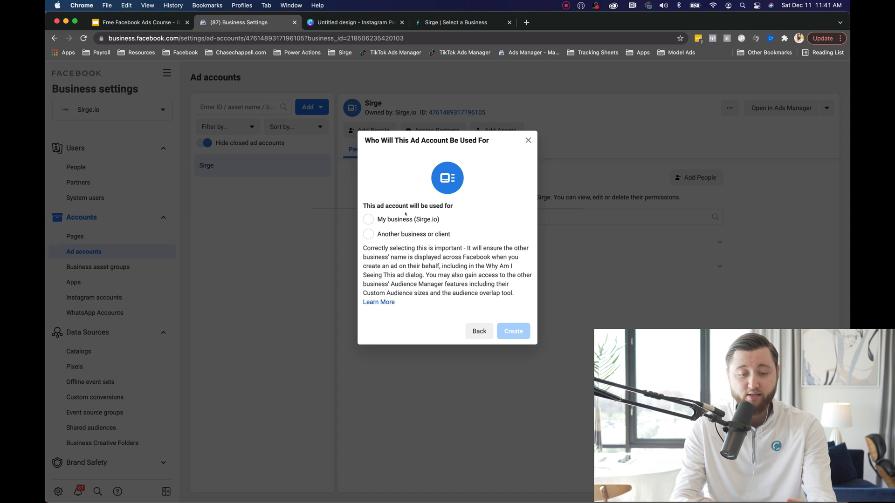
click(406, 218)
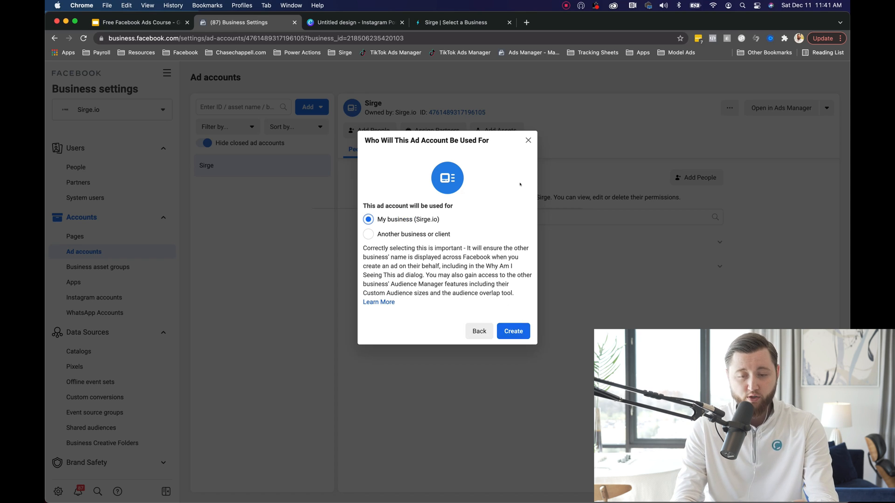
click(528, 140)
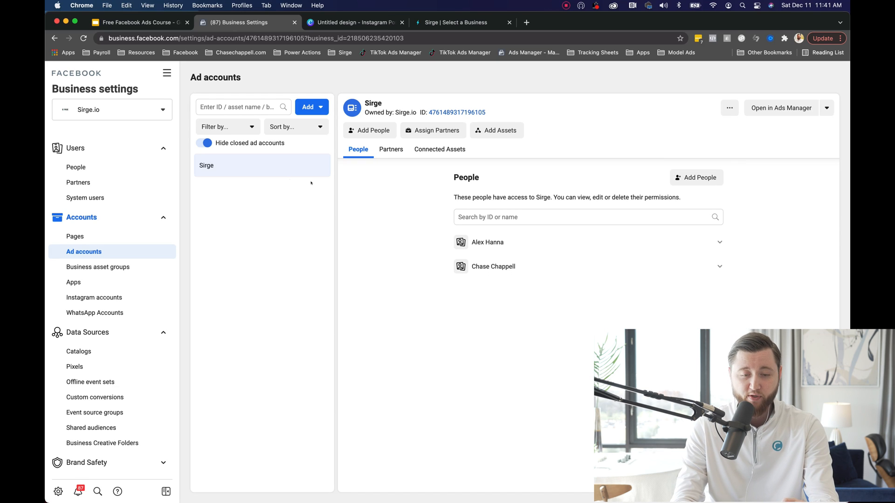
- Give the second listed person full control of the Sirge ad account through the Manage Ad Account permission
click(369, 131)
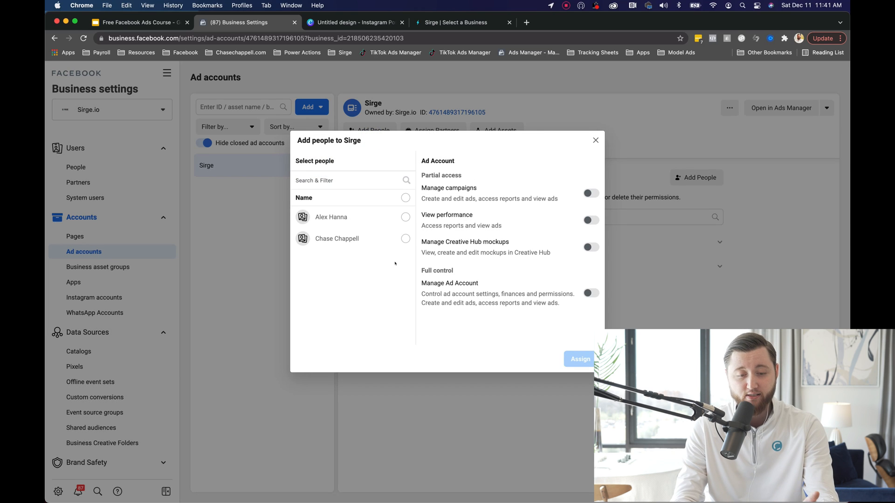
click(399, 240)
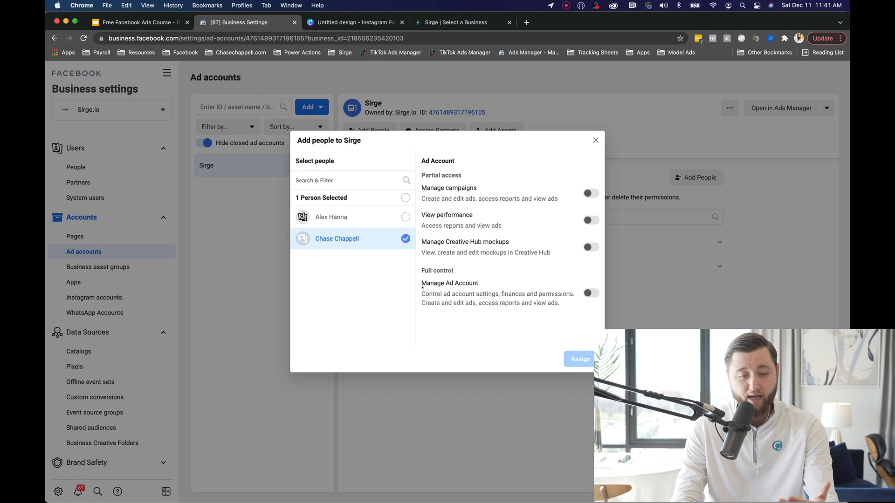
click(588, 293)
click(581, 359)
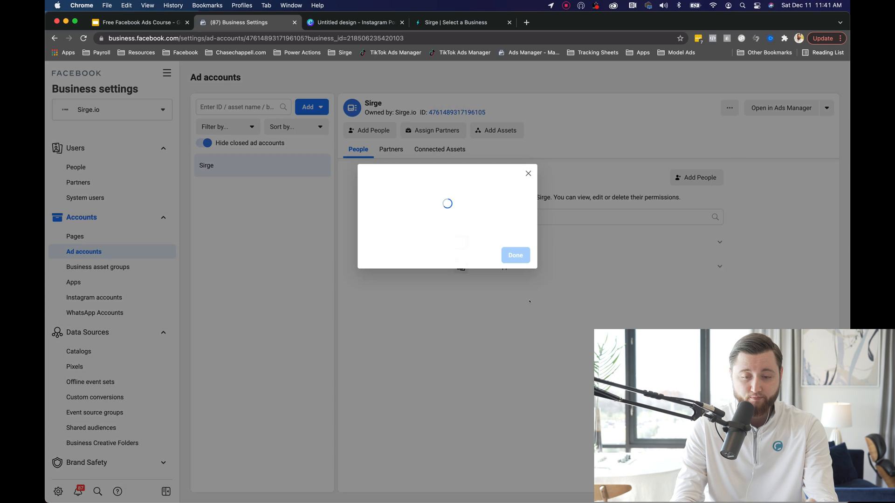
click(516, 240)
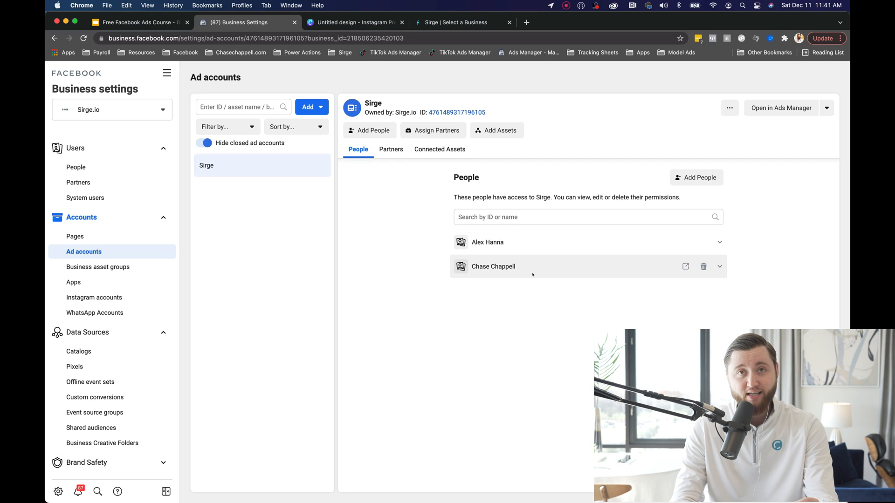
- Open the Sirge ad account in Ads Manager and start a new campaign with the Conversions objective
click(777, 110)
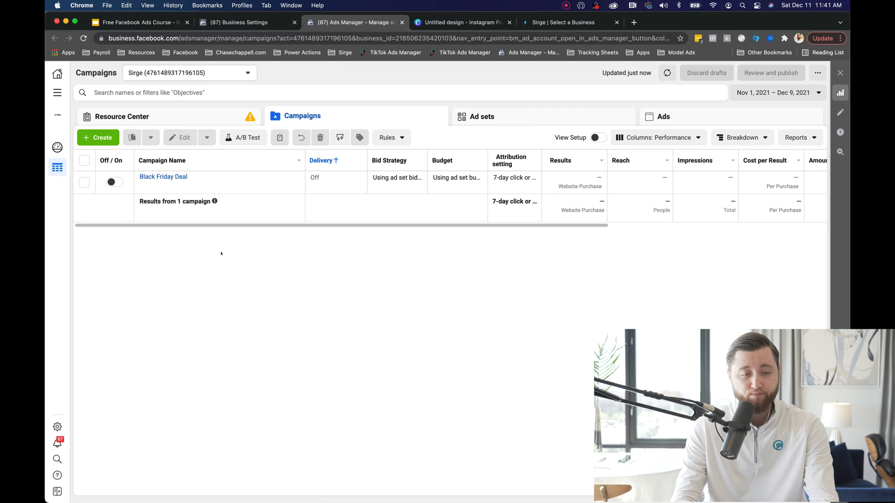
click(112, 136)
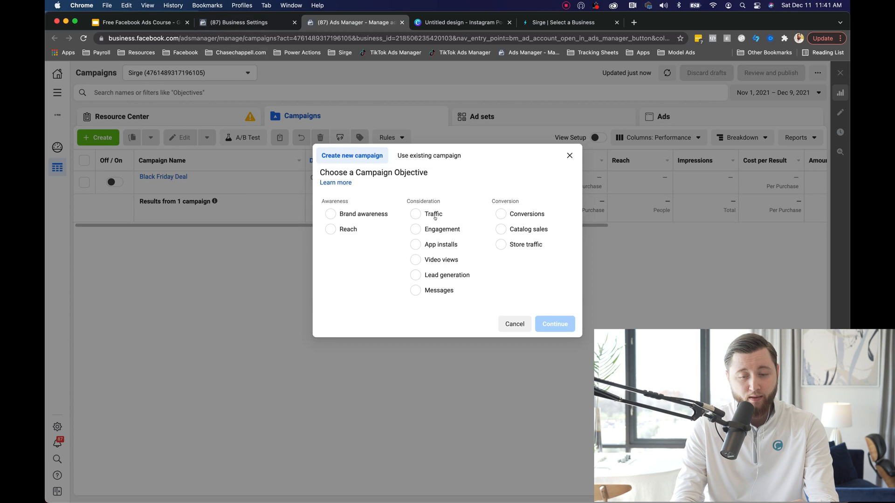
click(562, 213)
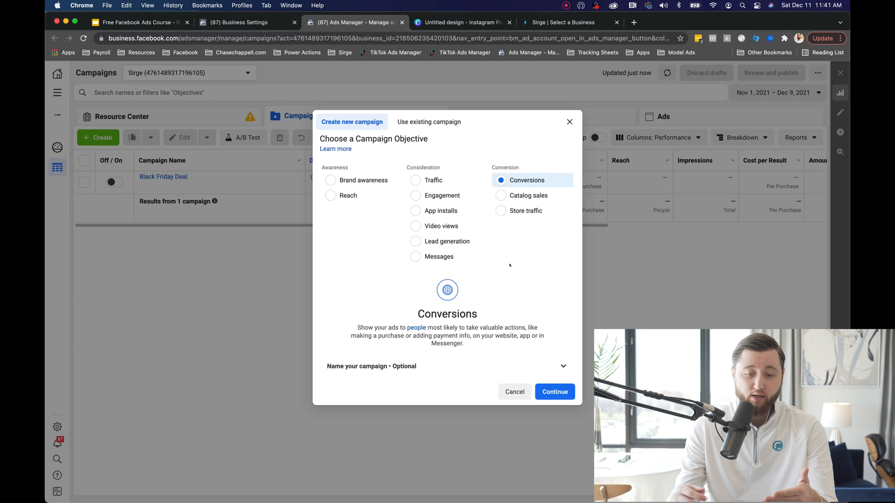
- Name the new campaign "Non CBO: Interest Testing", leaving the ad set and ad names blank
click(488, 364)
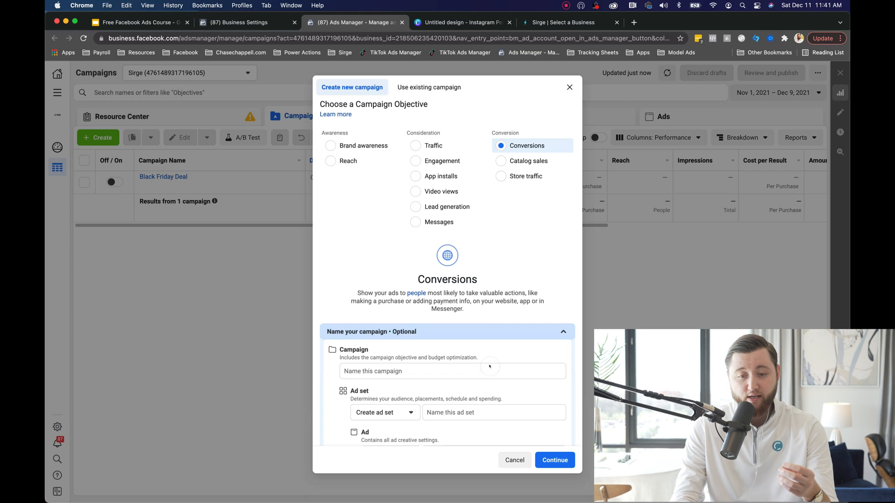
scroll(486, 328, down, 1)
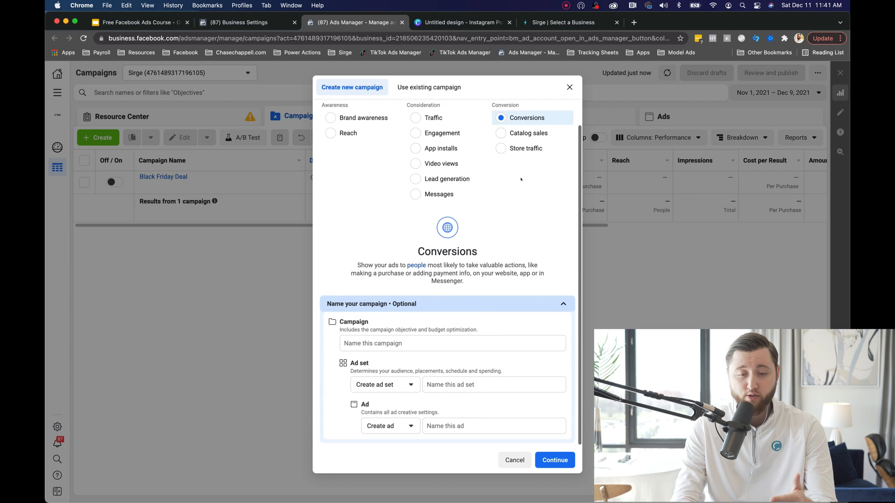
scroll(518, 182, up, 1)
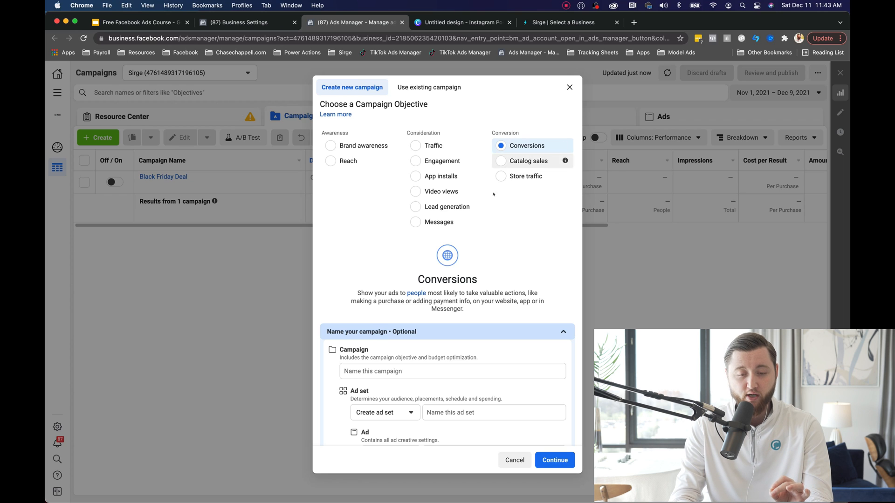
click(429, 367)
text(Non CB)
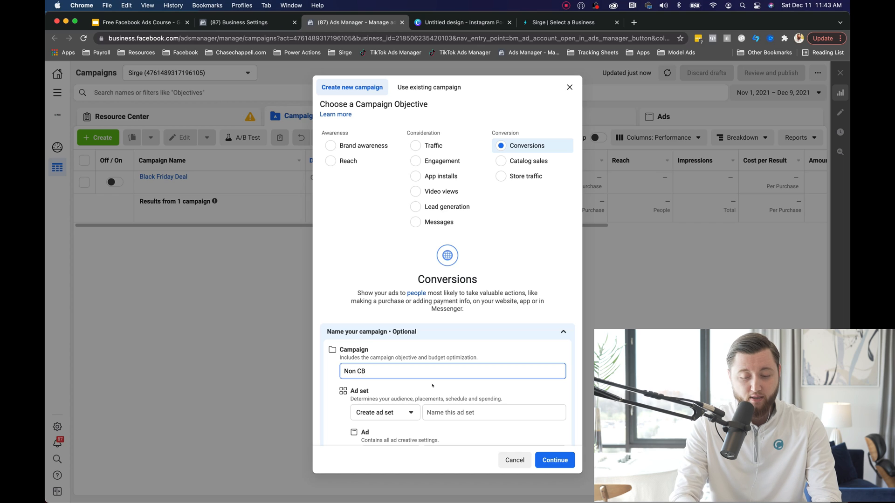
text(oO:)
scroll(410, 368, down, 1)
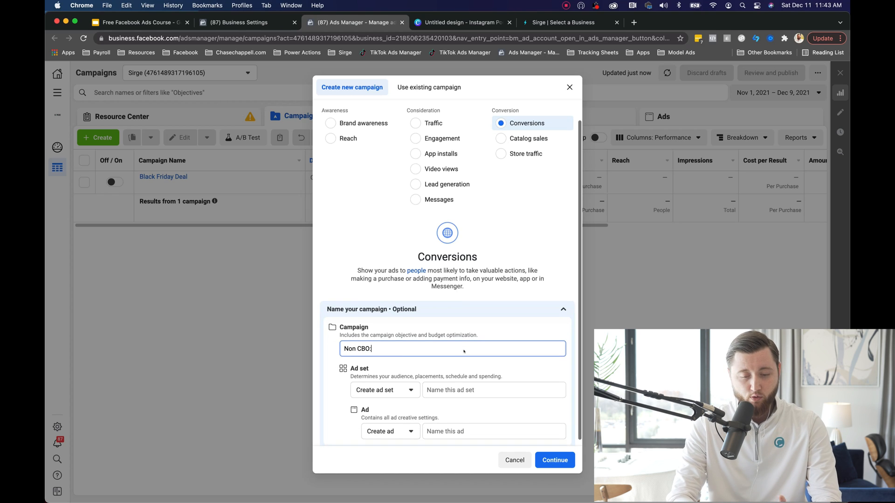
scroll(404, 360, down, 1)
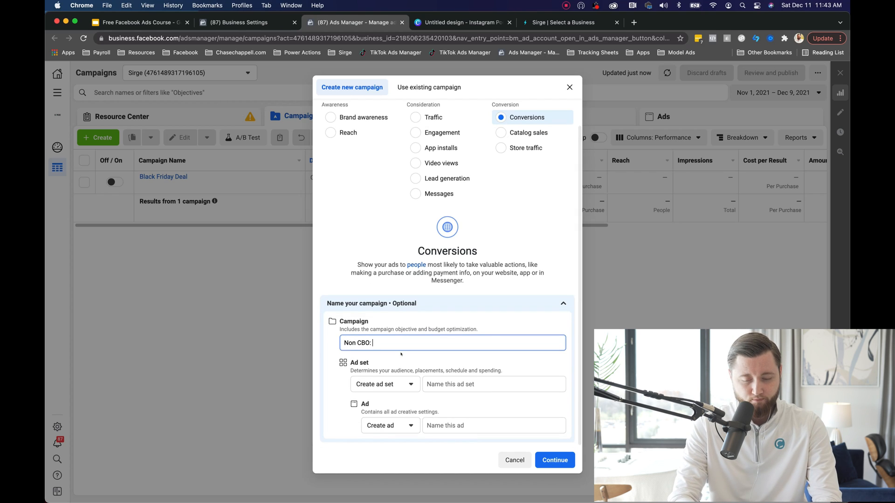
text(Interest)
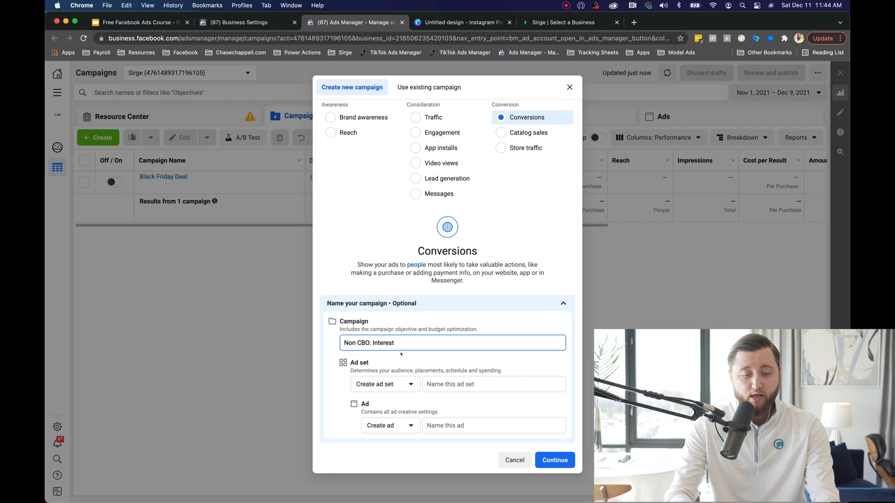
text(Testing)
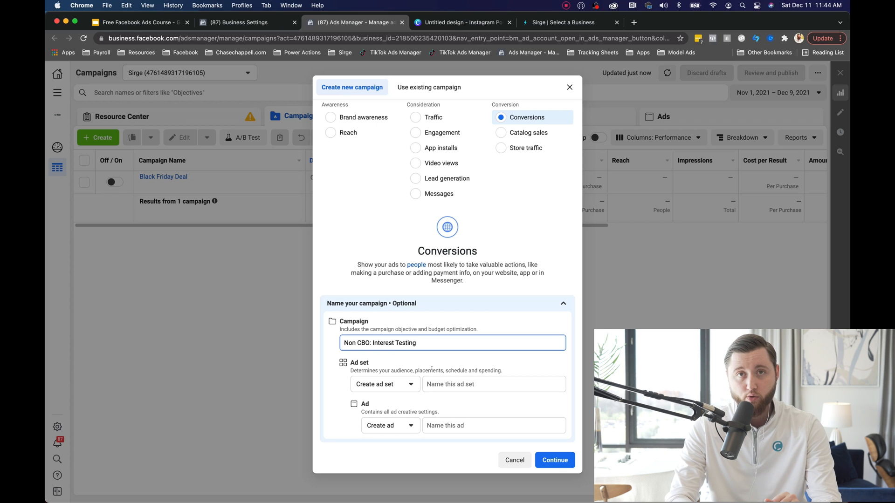
- Create the campaign draft and proceed to its ad set settings, keeping the default campaign options
click(553, 460)
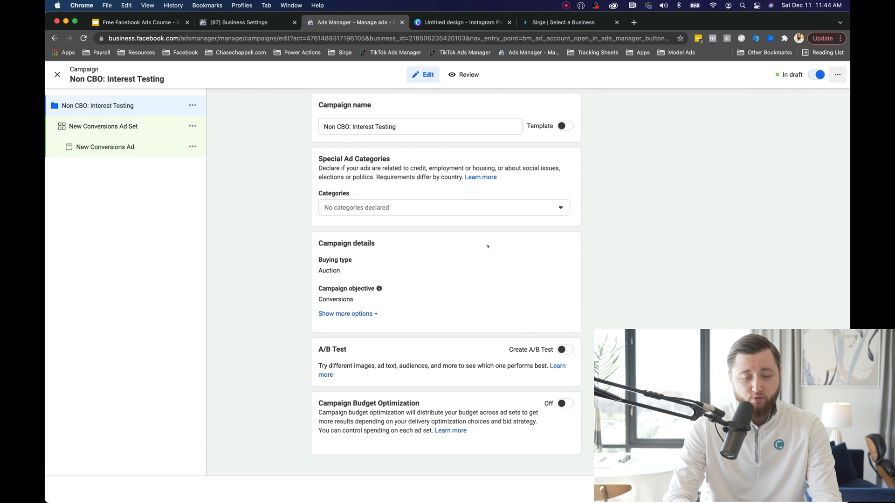
scroll(381, 312, down, 1)
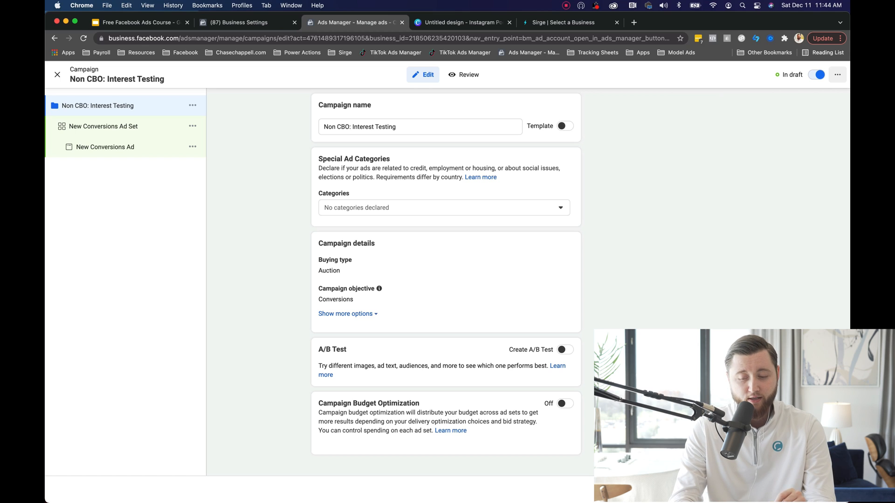
click(830, 489)
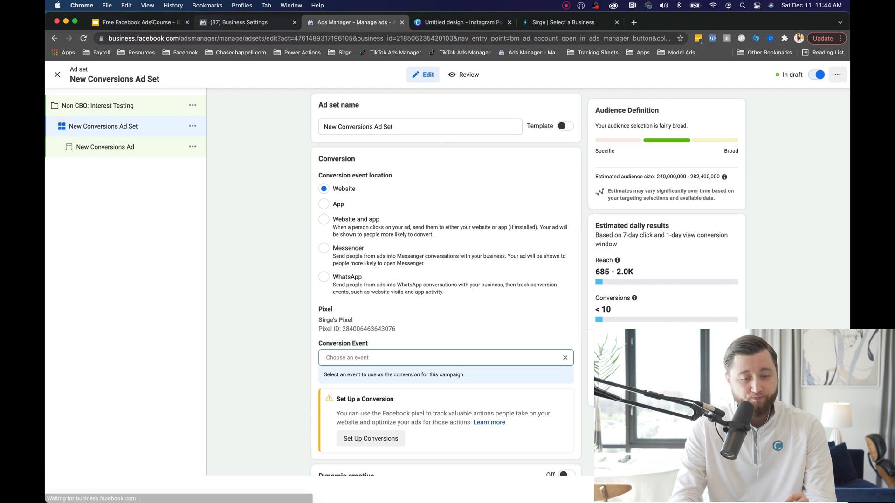
- Switch to the Free Facebook Ads Course presentation in Google Slides and present the Campaign and Audience slides
click(140, 22)
scroll(68, 421, down, 3)
click(732, 75)
key(Right)
key(Right)
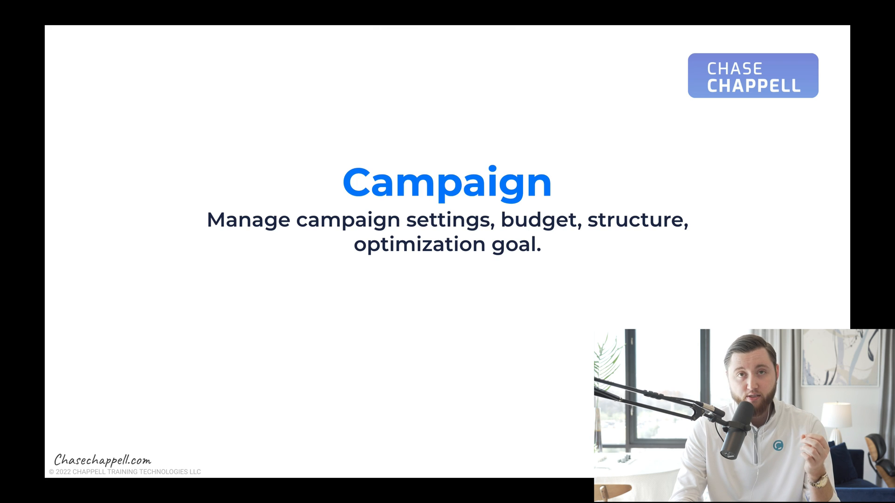
key(Right)
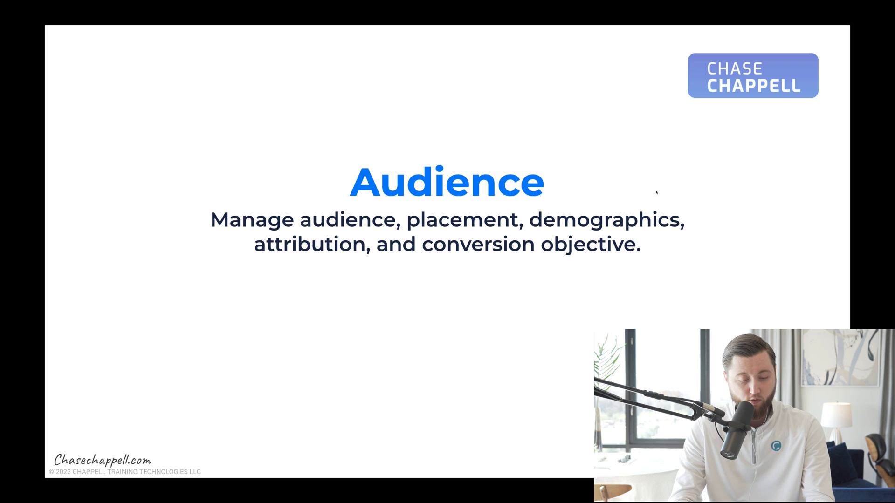
key(Escape)
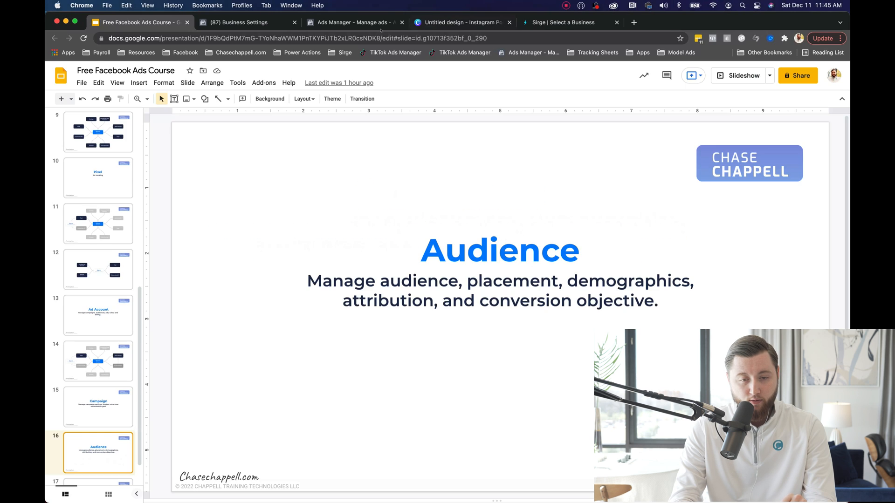
- Return to Ads Manager and set the ad set's conversion event to Purchase
click(368, 23)
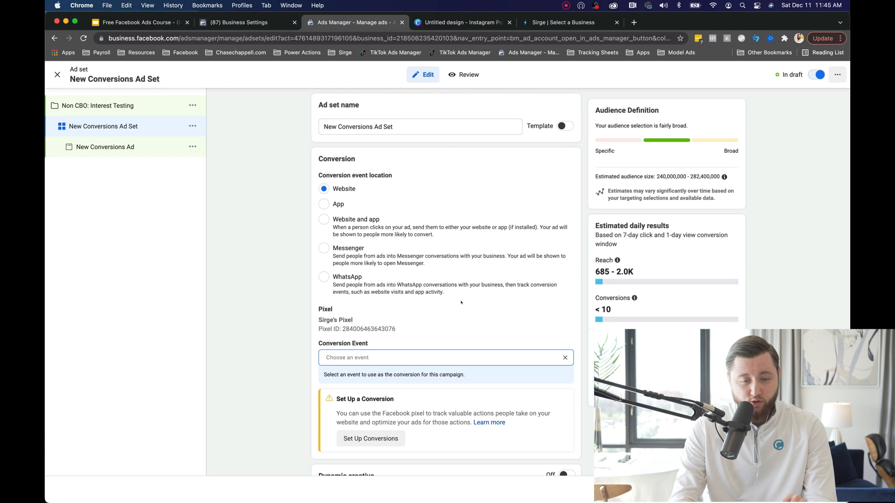
click(365, 357)
drag(402, 329, 332, 329)
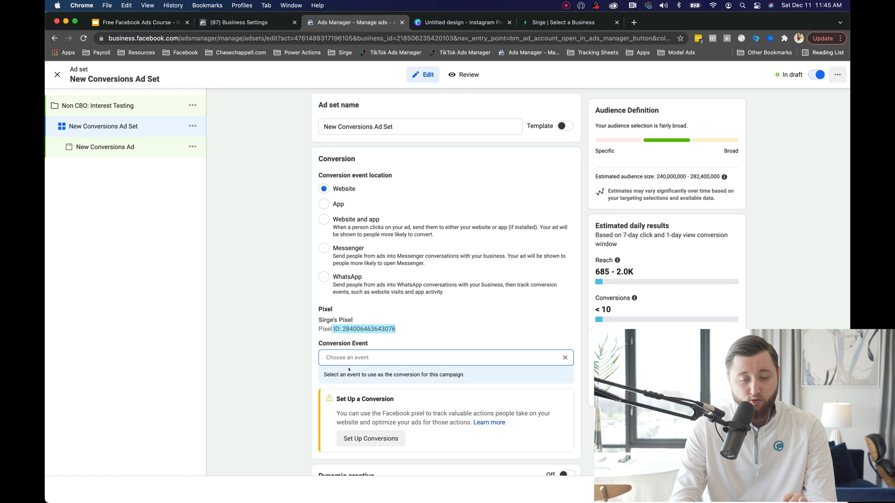
click(354, 358)
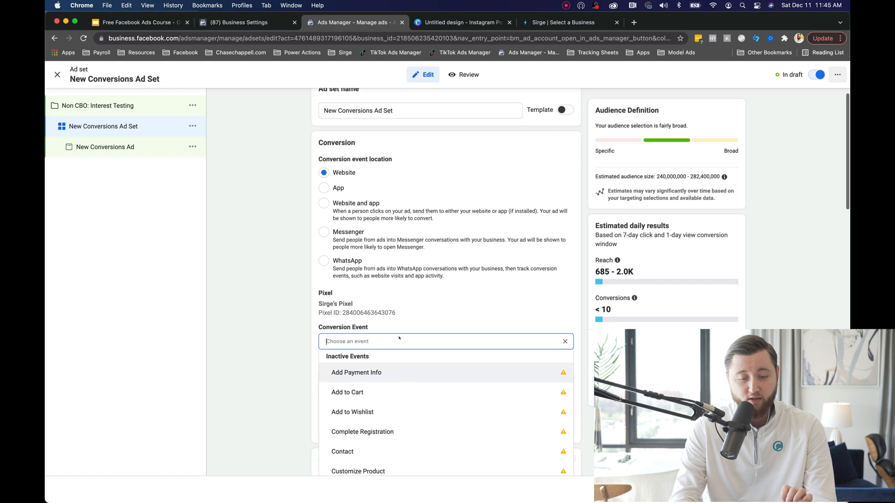
scroll(398, 427, down, 6)
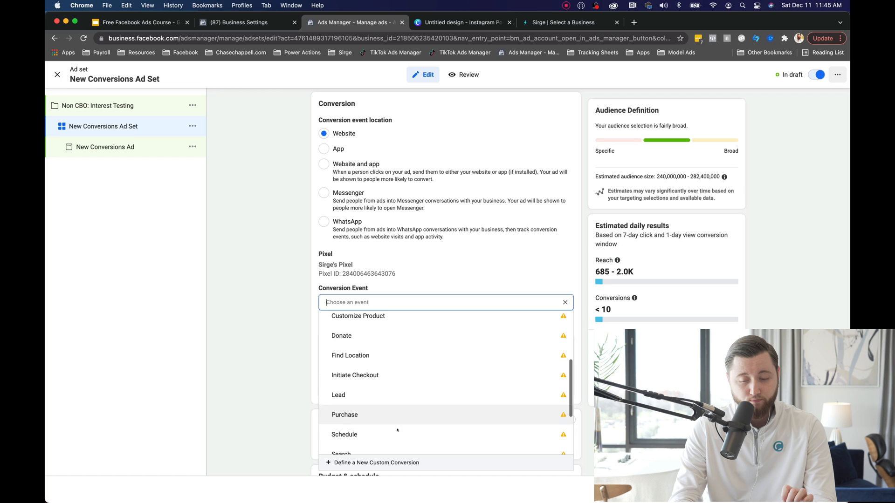
click(413, 413)
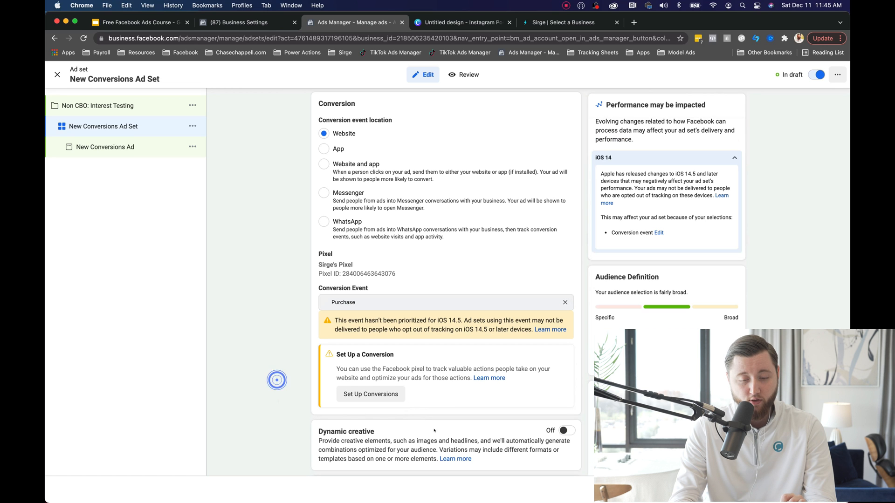
- Set the ad set's daily budget to $5.00
scroll(428, 424, down, 8)
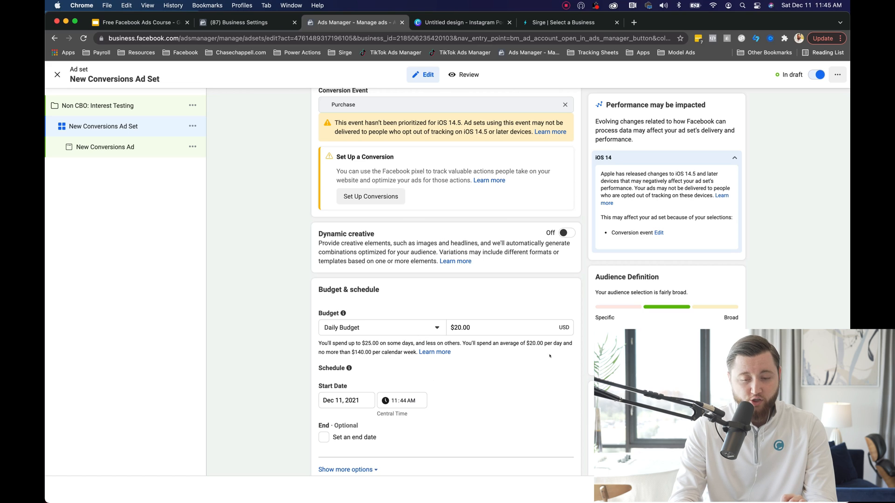
click(496, 328)
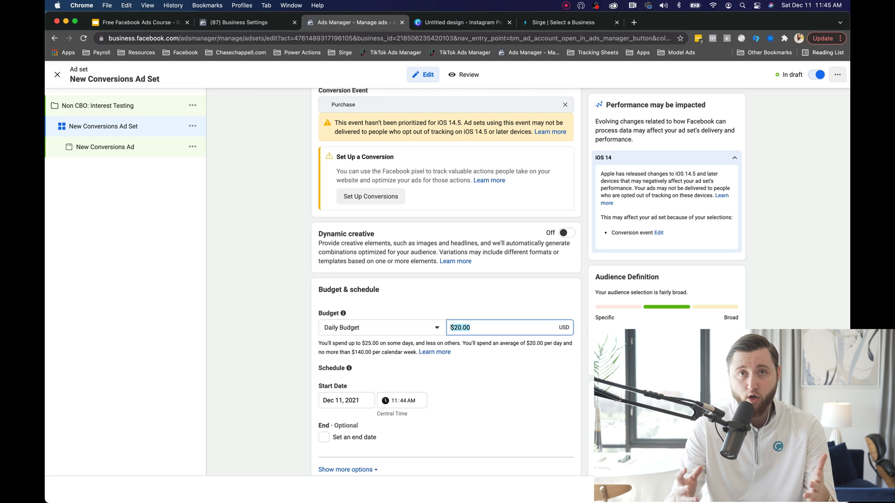
text(5)
click(440, 309)
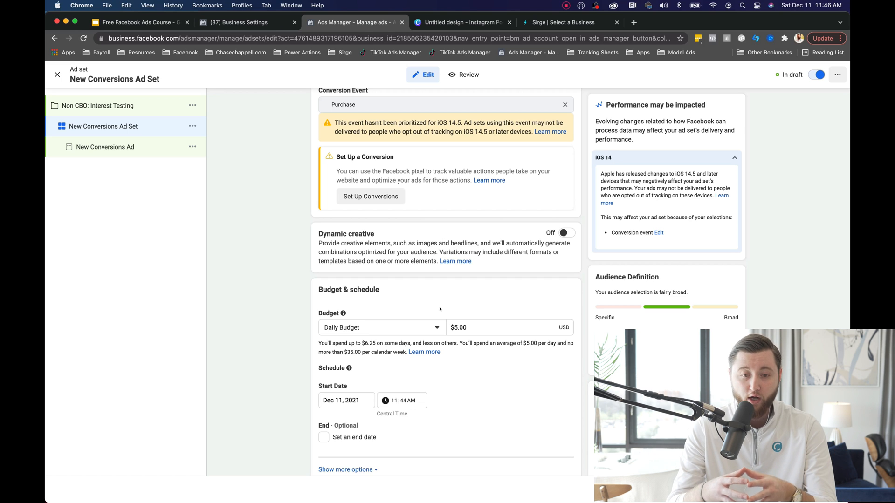
- Review the ad set's schedule and audience settings, including custom audiences, location, age, gender and detailed targeting
scroll(450, 389, down, 3)
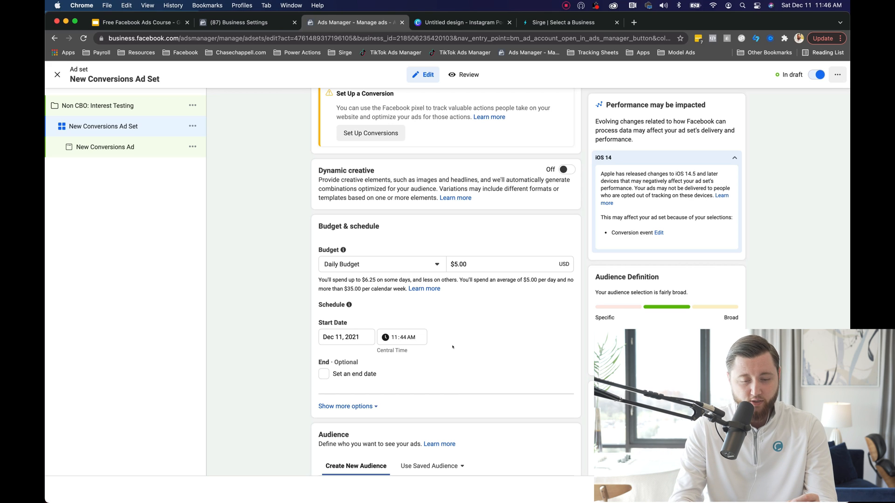
scroll(452, 347, down, 5)
scroll(419, 407, down, 2)
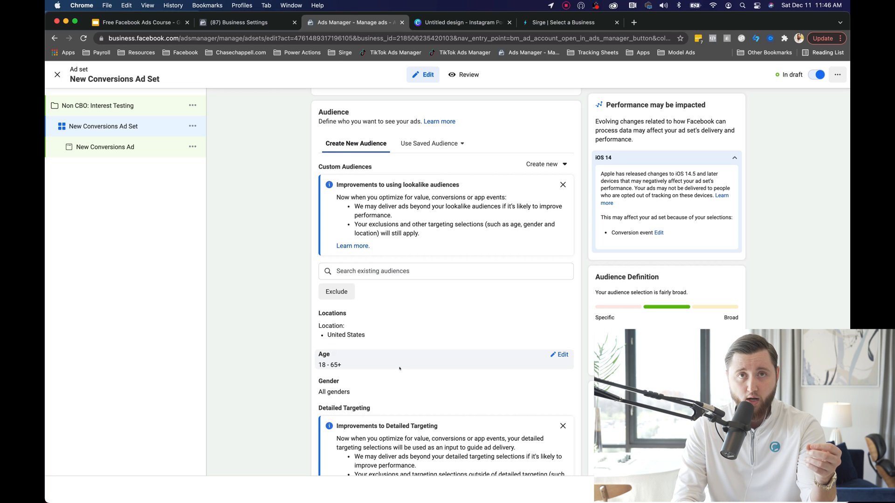
scroll(399, 368, down, 2)
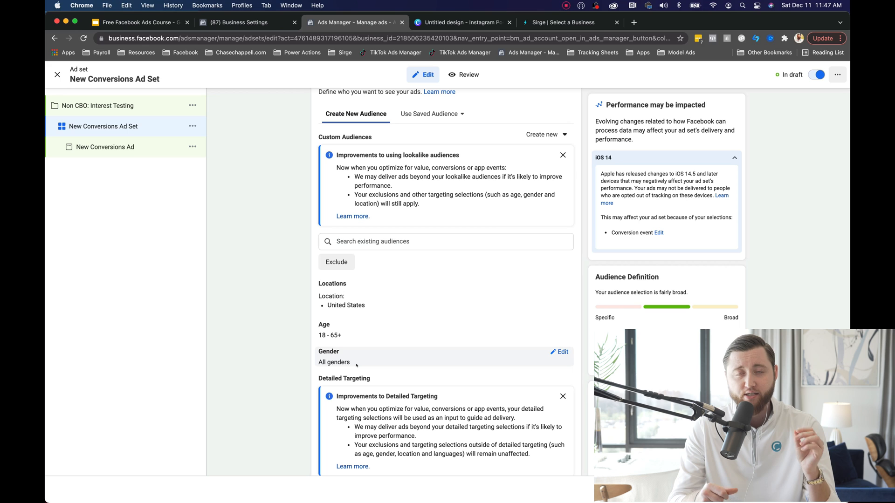
- Add the Moz (marketing software) interest to the ad set's detailed targeting
scroll(356, 365, down, 5)
click(431, 381)
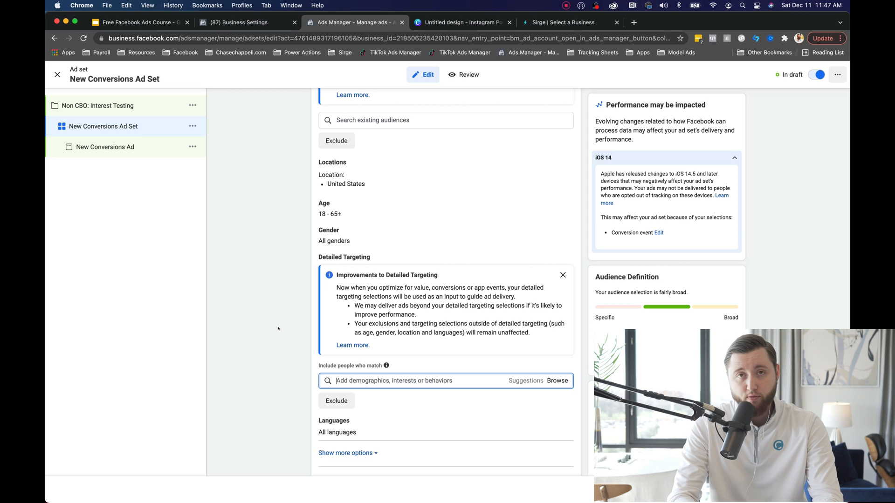
text(marketin)
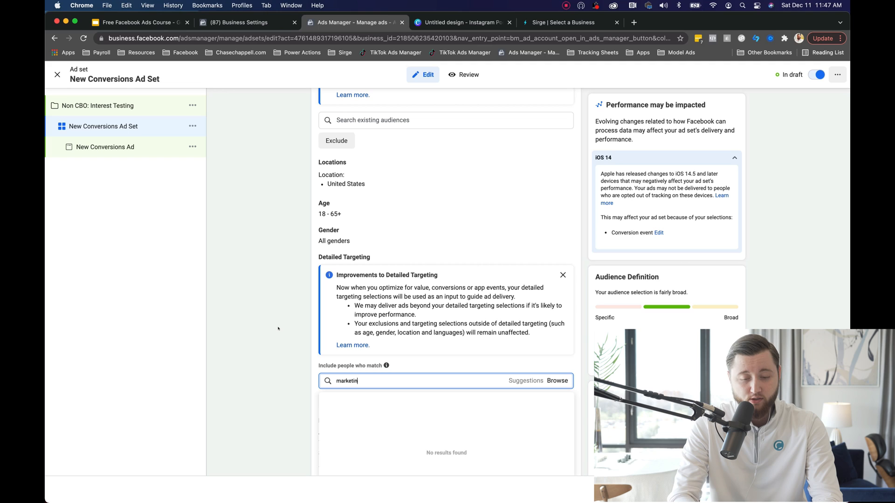
text(g software)
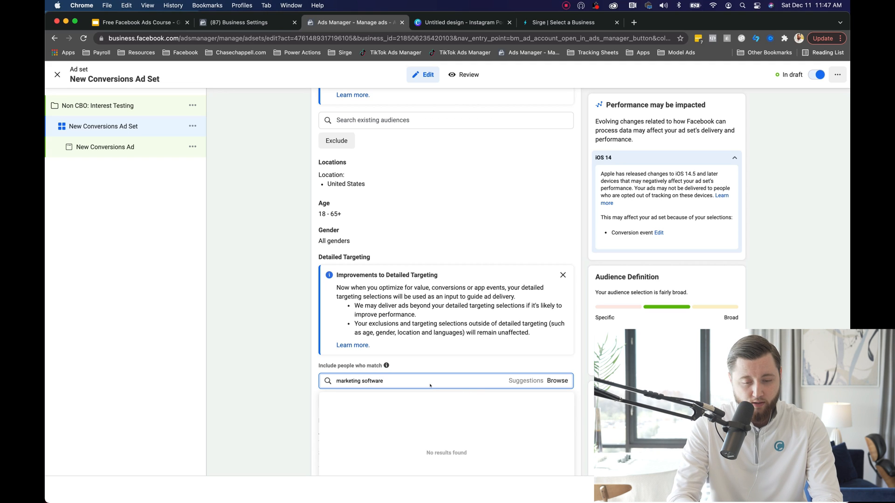
click(404, 380)
key(BackSpace)
text(e)
triple_click(406, 378)
text(marketing)
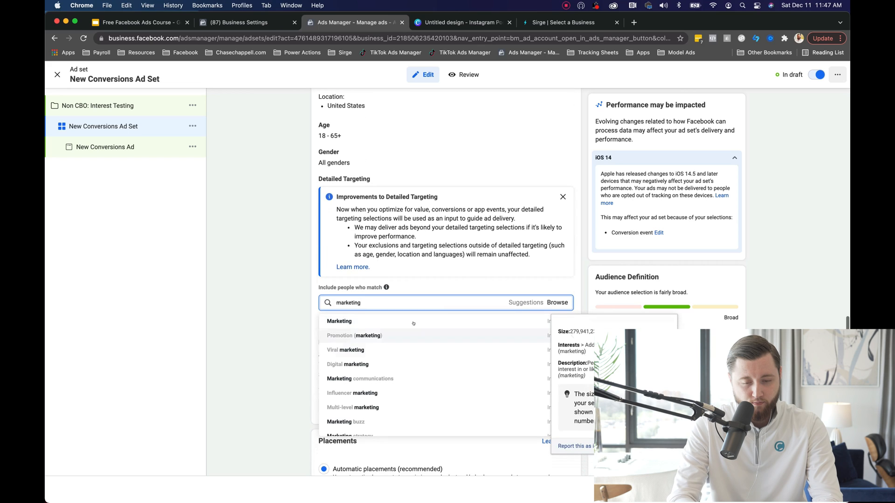
text( software)
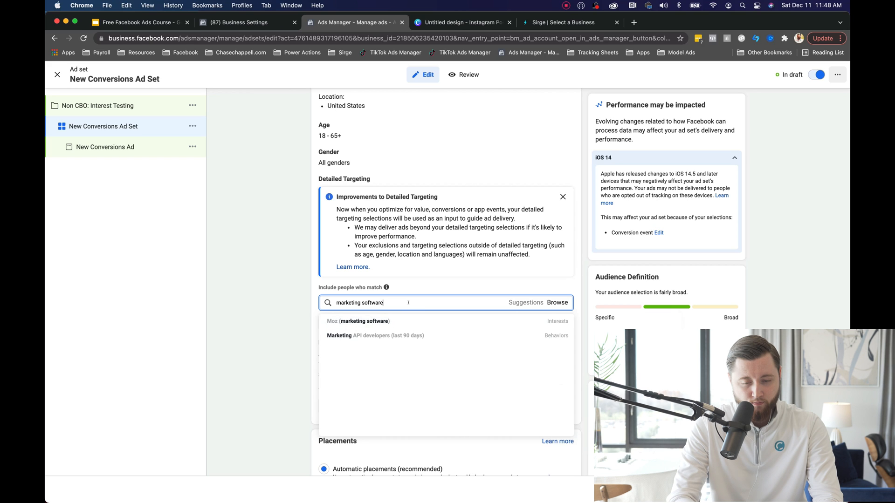
click(411, 321)
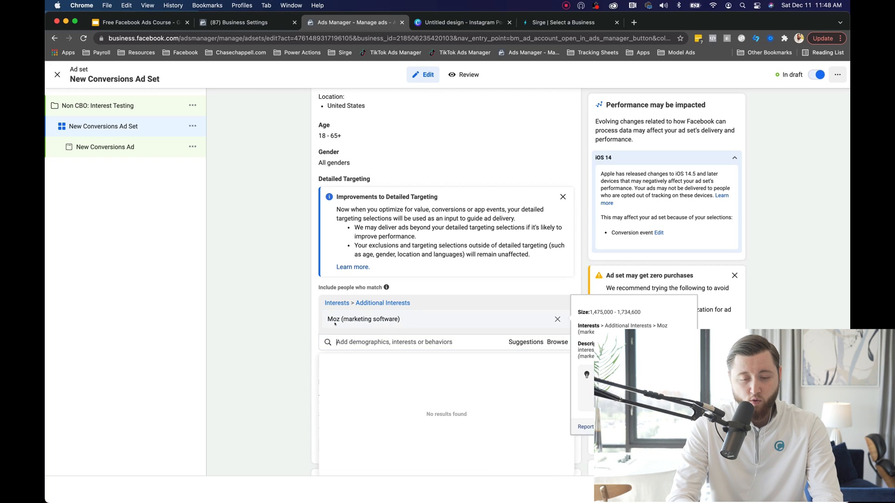
click(313, 322)
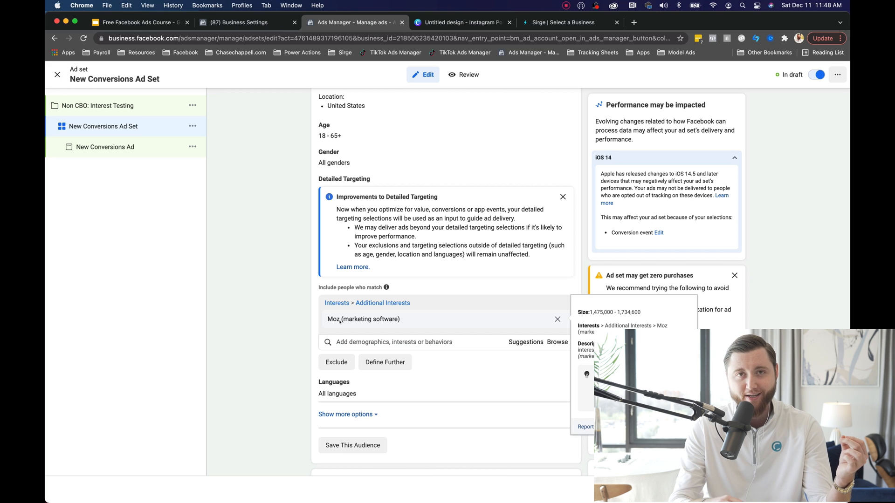
- Review the ad set's placements and its optimization and delivery settings, including the additional options and the choices for ad delivery optimization
scroll(317, 364, down, 4)
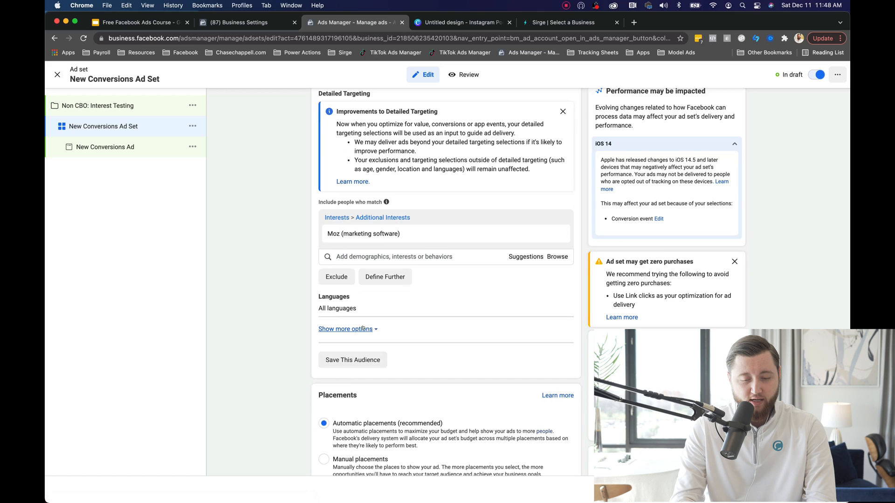
scroll(347, 372, down, 4)
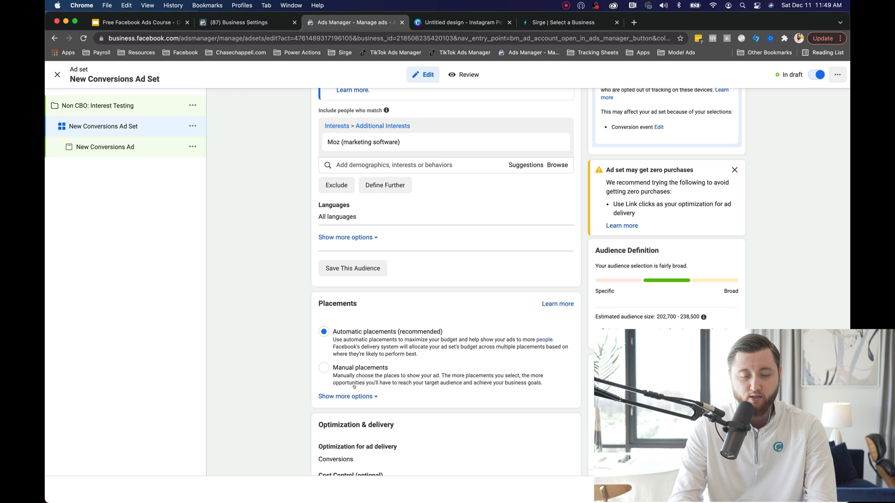
scroll(359, 401, down, 2)
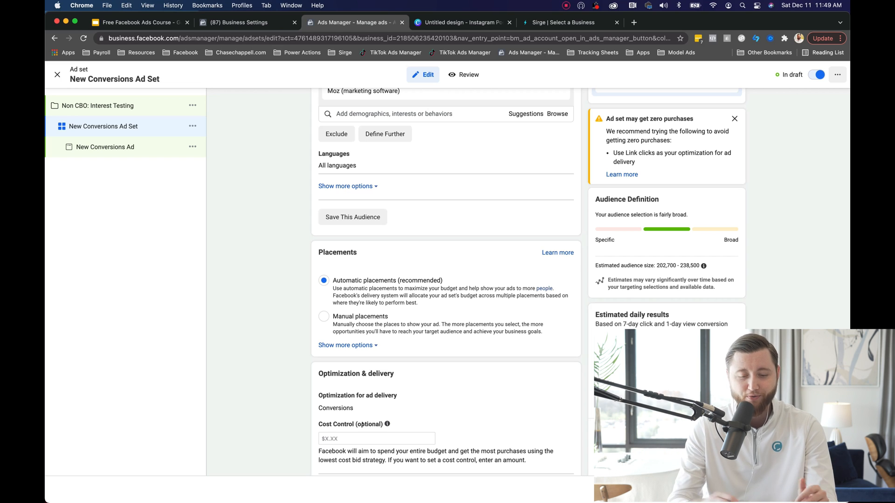
scroll(363, 425, down, 2)
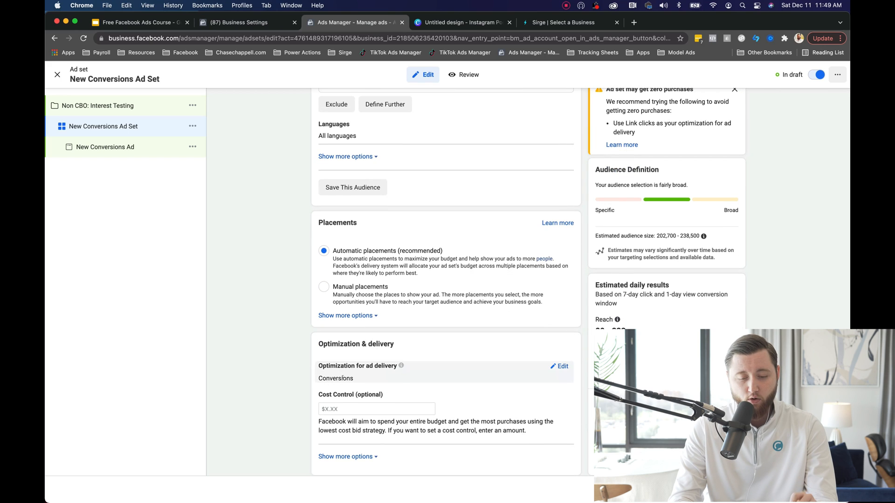
click(359, 456)
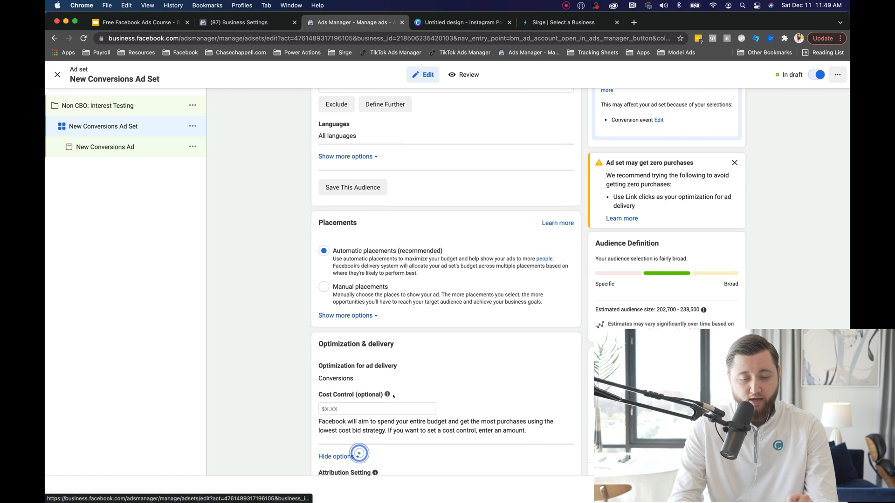
scroll(359, 453, down, 3)
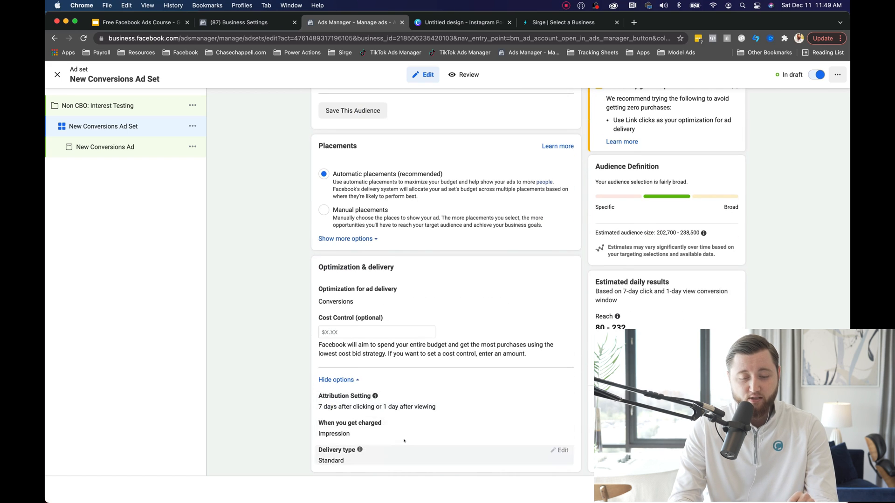
click(561, 289)
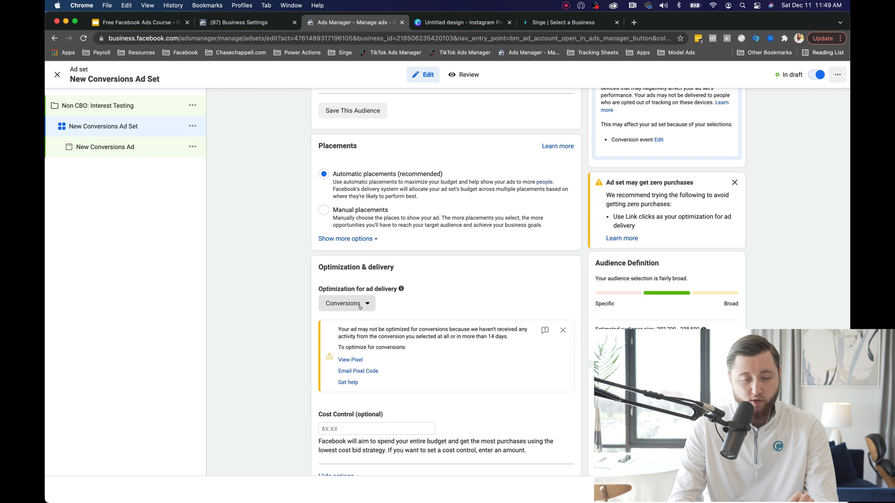
click(360, 303)
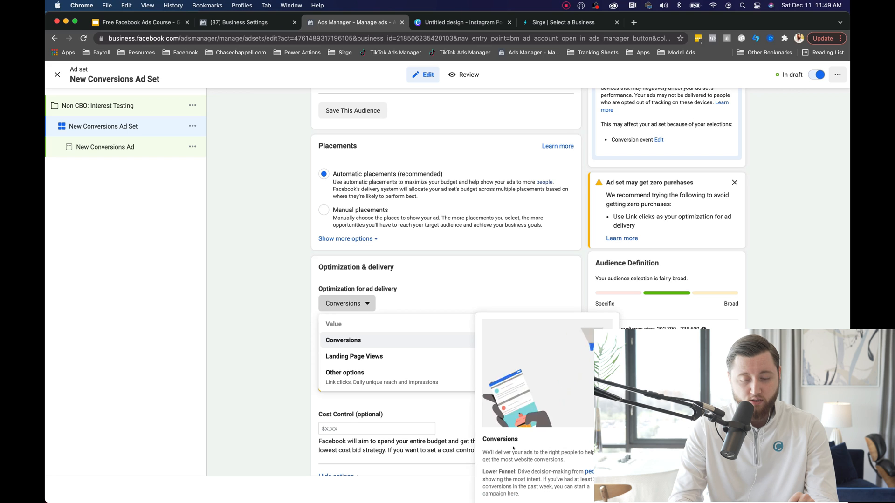
click(287, 367)
click(358, 305)
scroll(486, 303, down, 2)
scroll(486, 303, down, 2)
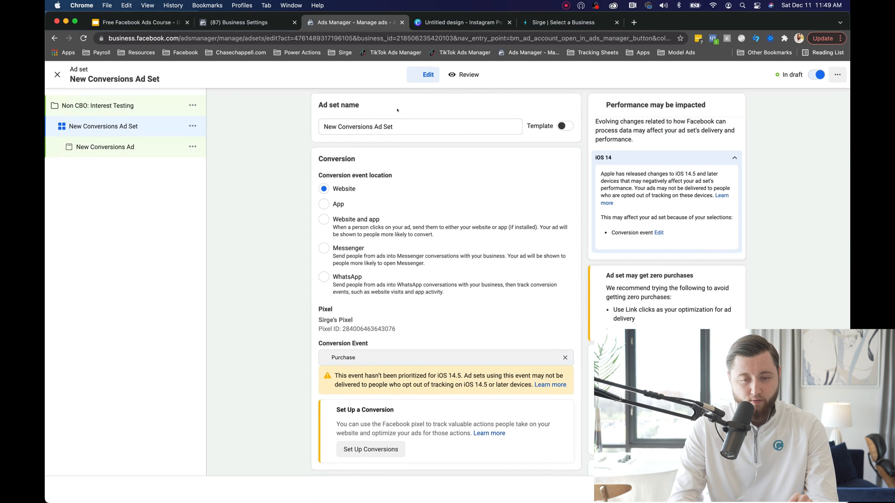
- Rename the ad set as Moz (marketing software), copying the name from its targeted interest
triple_click(412, 126)
key(BackSpace)
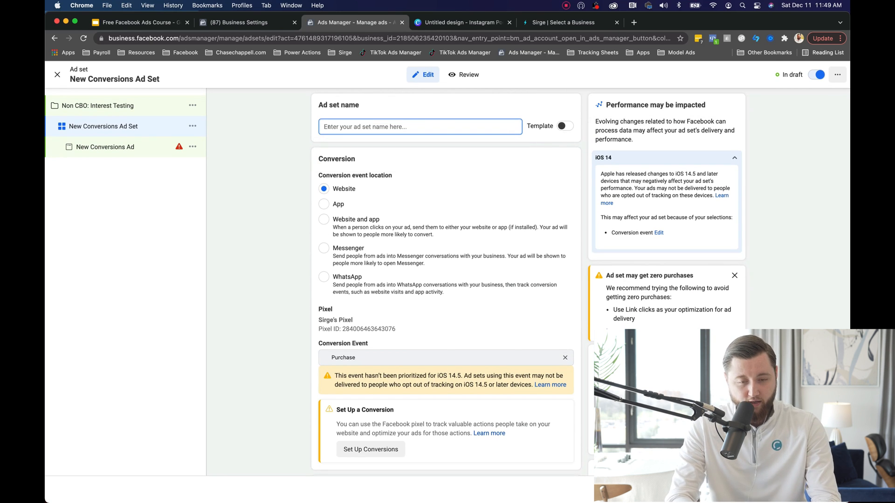
scroll(355, 325, down, 10)
scroll(355, 326, down, 10)
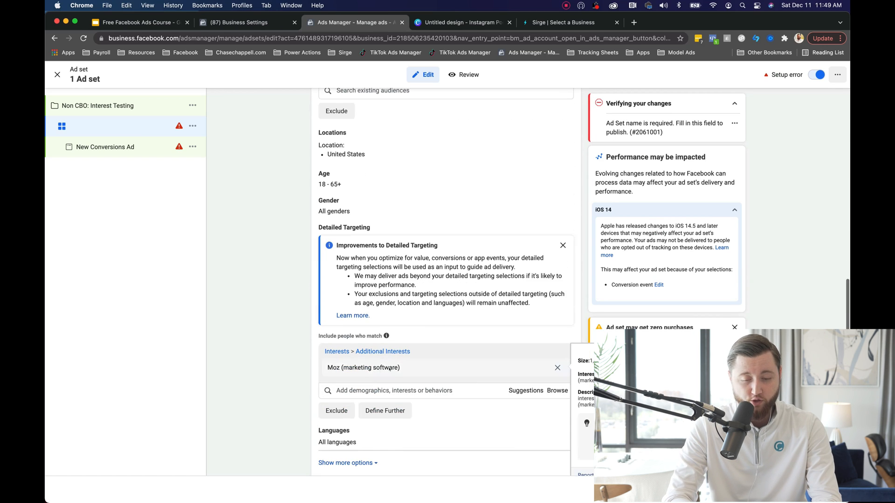
drag(406, 365, 325, 366)
key(super+c)
scroll(383, 216, up, 20)
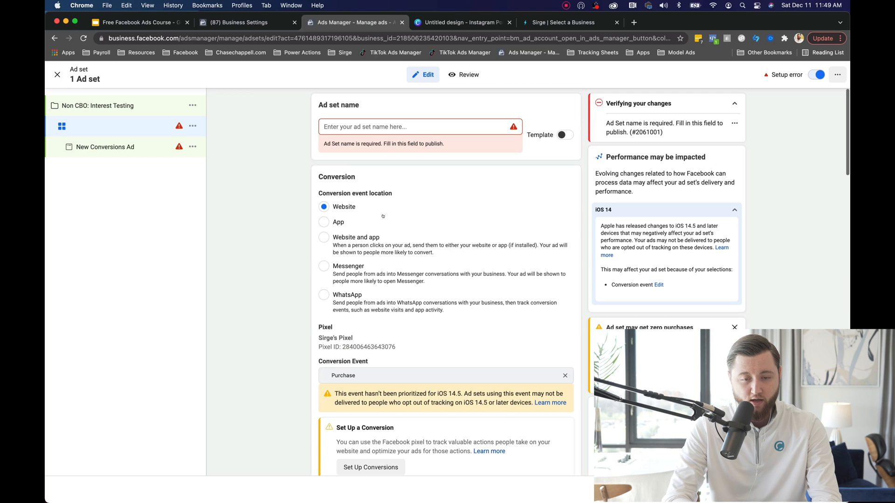
click(416, 127)
key(super+v)
click(289, 150)
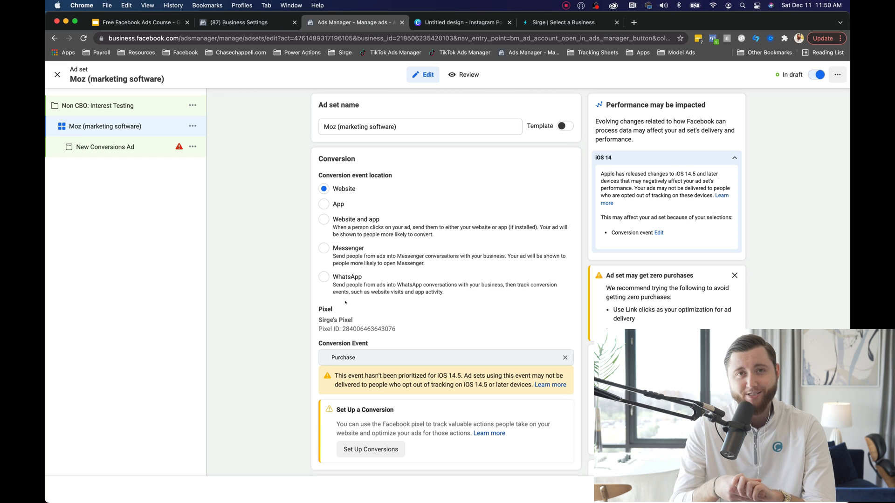
- Open the New Conversions Ad, then switch to the Free Facebook Ads Course presentation in Google Slides and present the Audience and Ad slides
scroll(345, 303, down, 15)
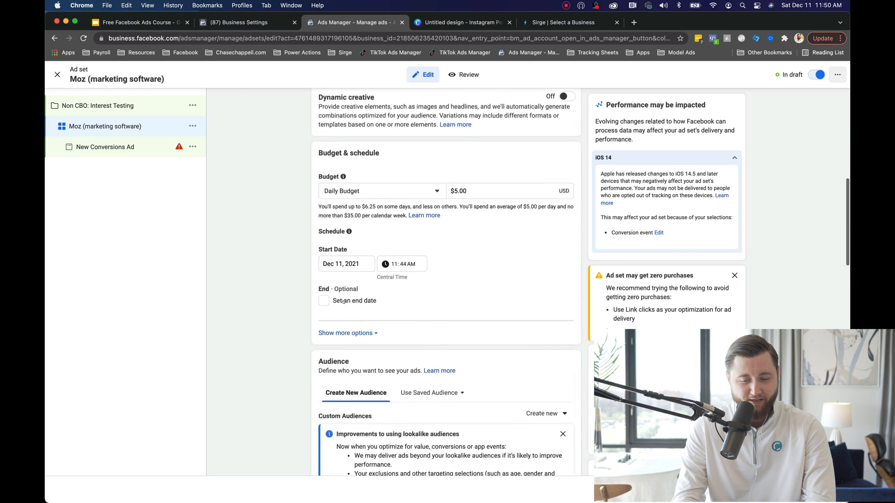
click(105, 146)
click(142, 23)
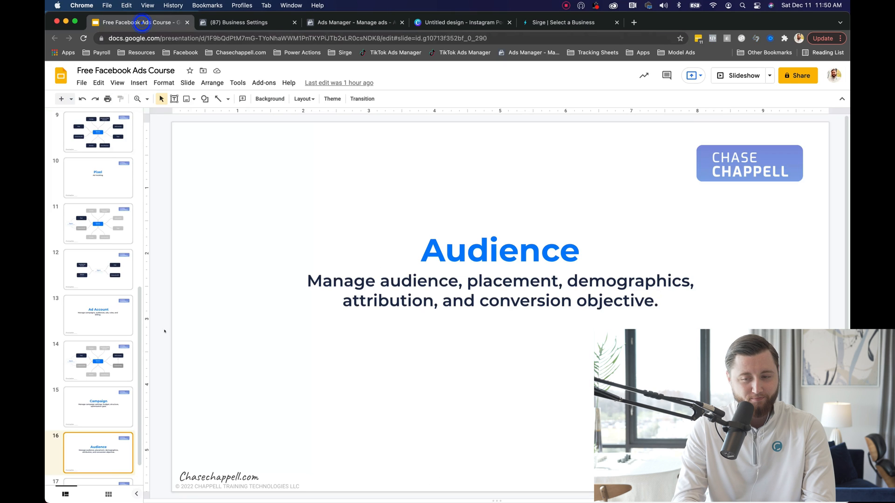
click(736, 76)
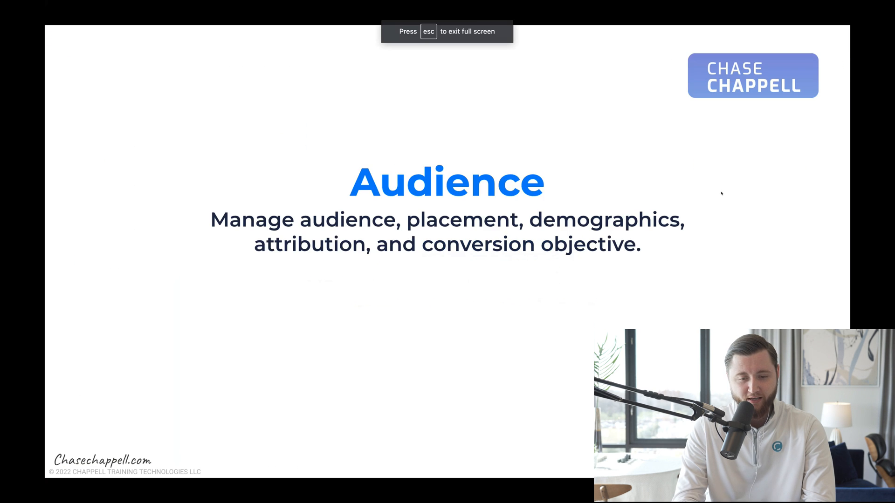
key(Right)
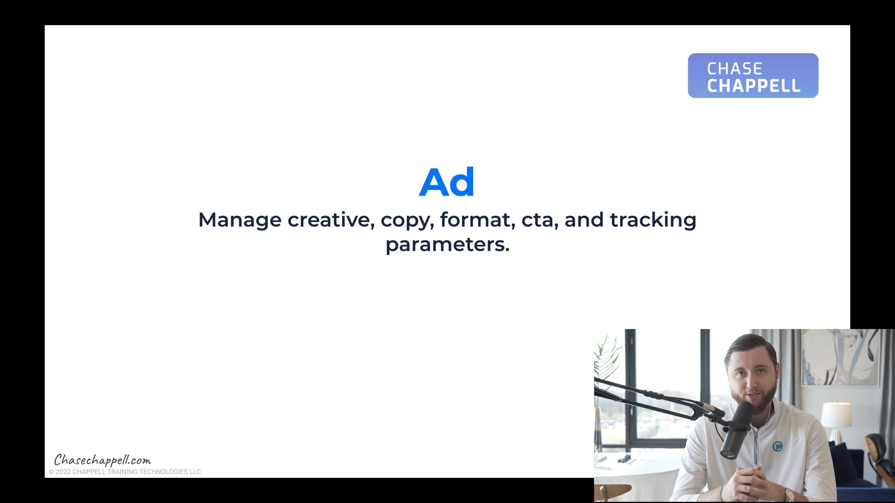
key(Escape)
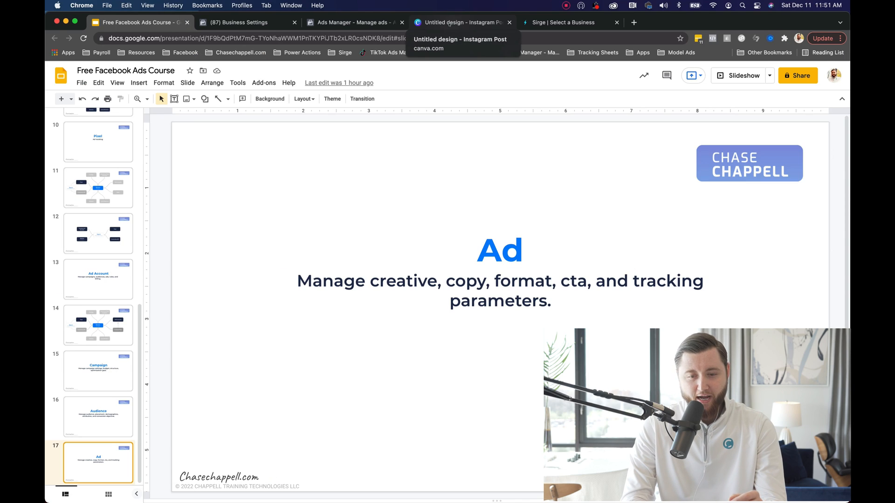
- Switch to the untitled Instagram Post design in Canva and look at its publishing options
click(449, 23)
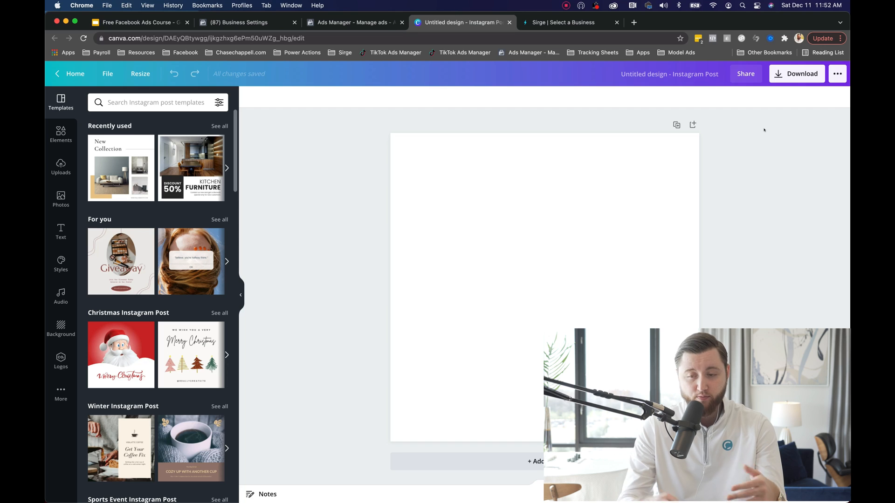
click(623, 199)
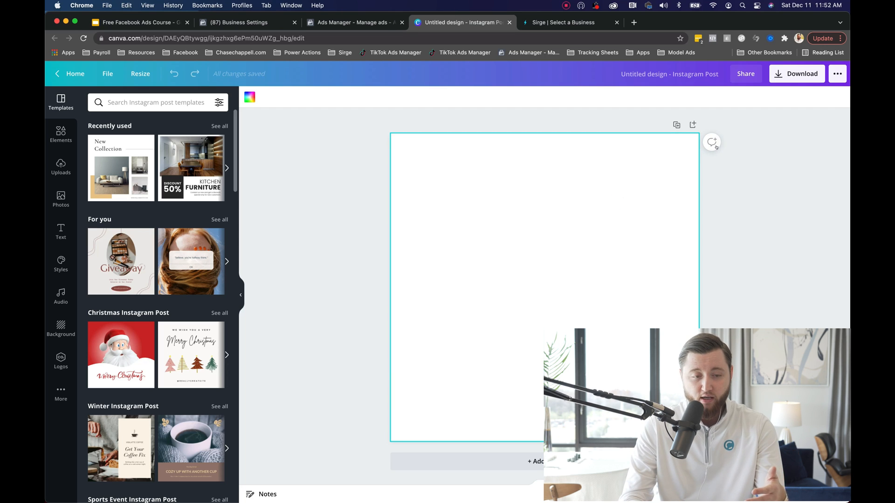
click(836, 75)
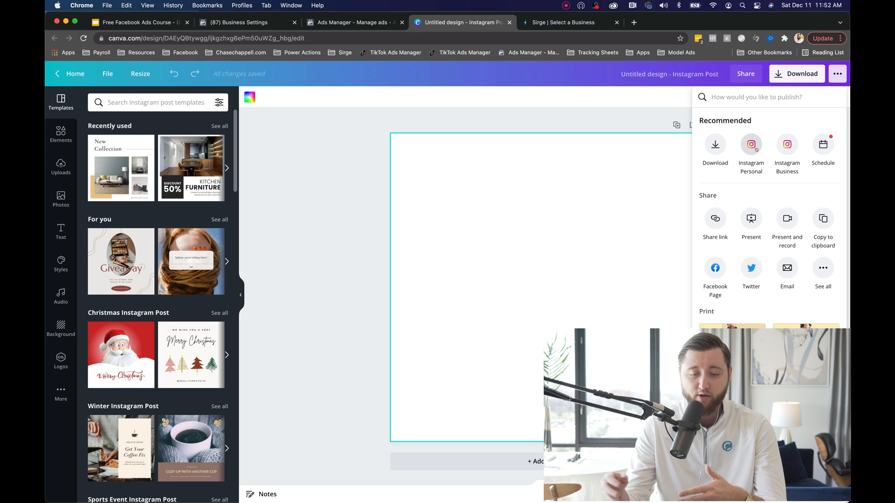
click(512, 267)
click(333, 297)
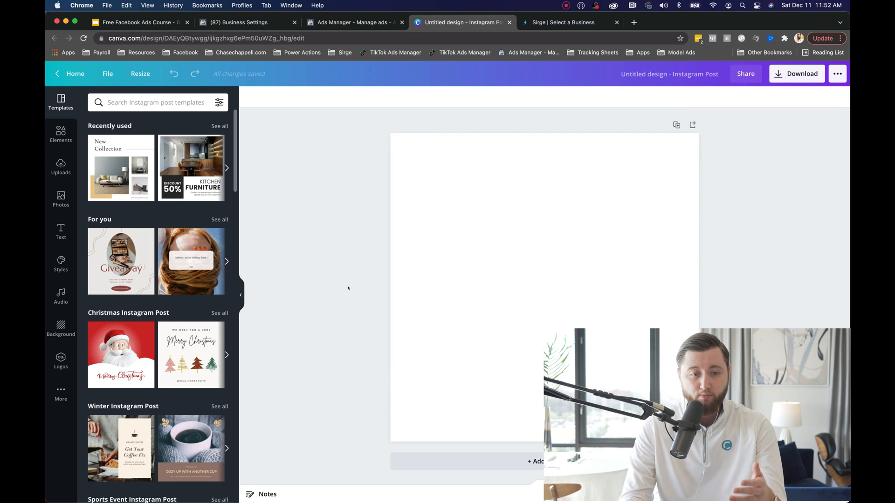
- Search the Instagram post templates for software and apply the "Just sell your product, We'll do the rest" template to the blank page
click(157, 105)
text(software)
key(Return)
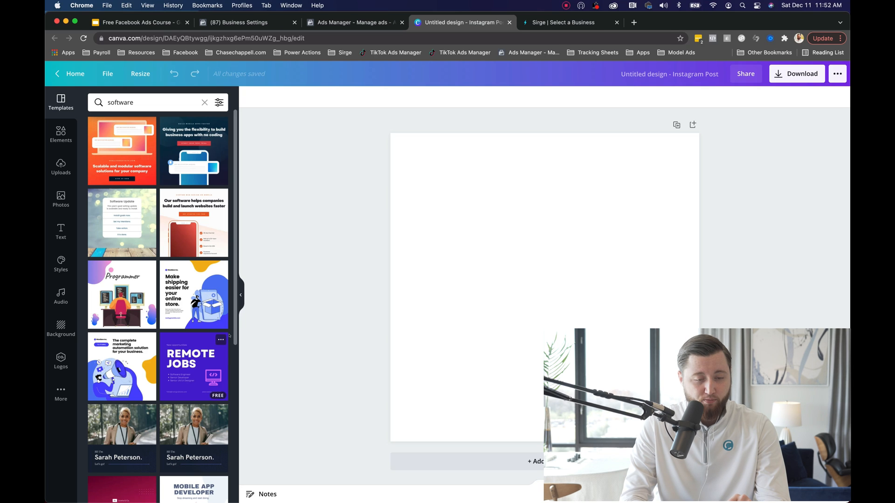
scroll(224, 340, down, 5)
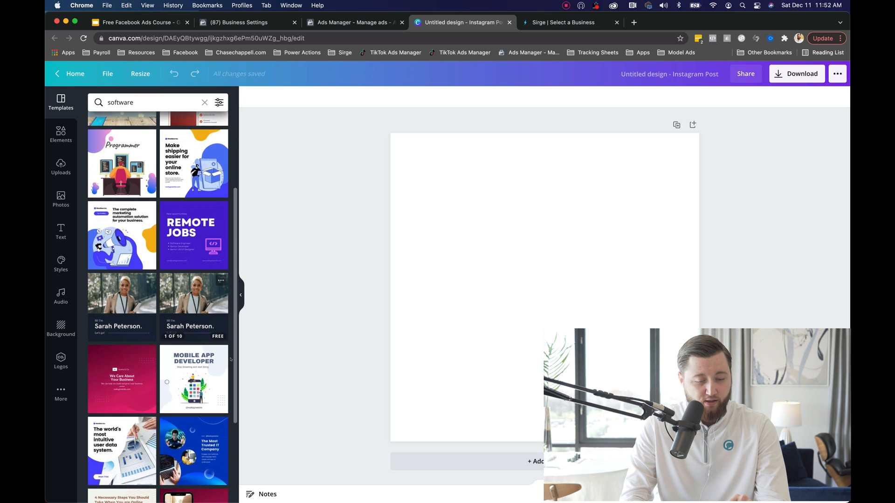
scroll(222, 383, down, 8)
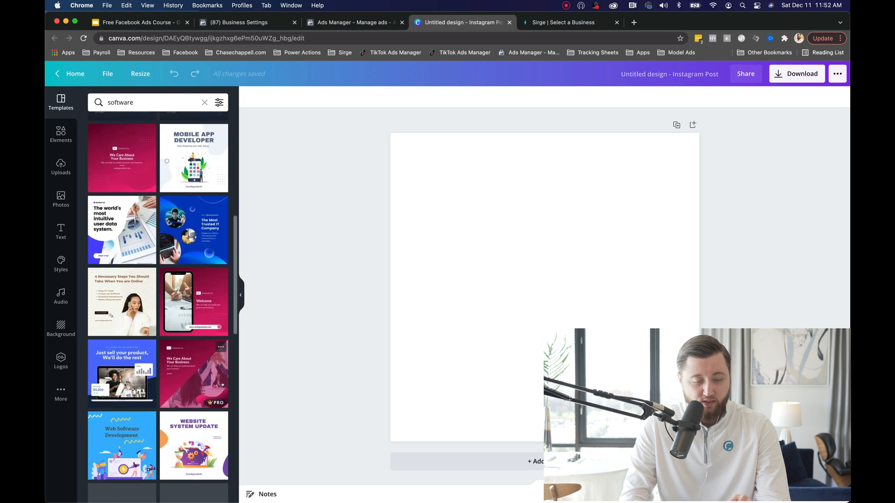
scroll(222, 385, down, 3)
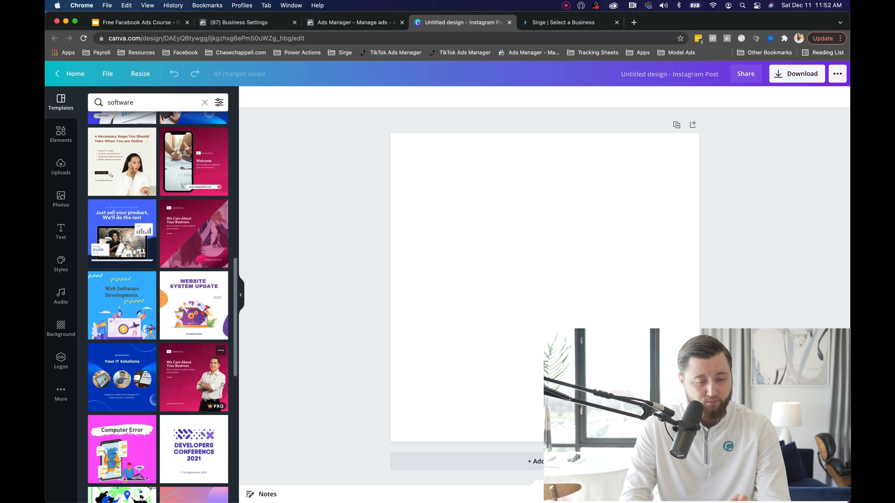
scroll(219, 373, down, 2)
scroll(140, 233, up, 2)
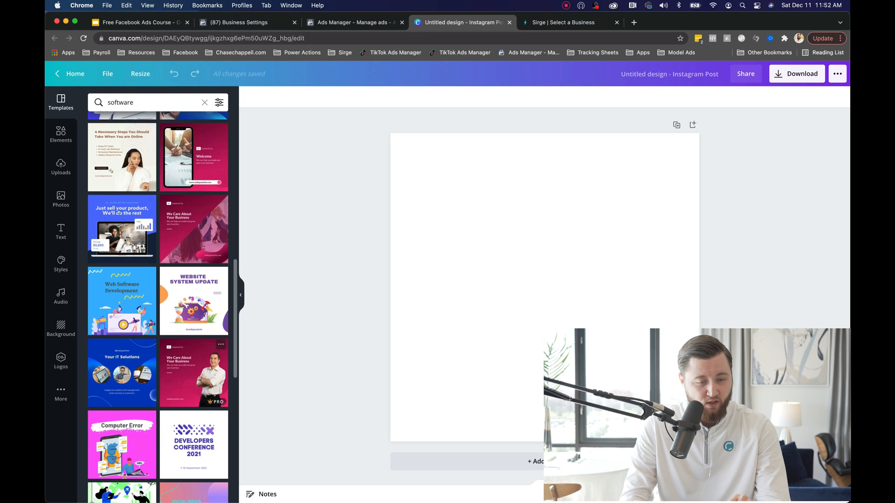
click(120, 210)
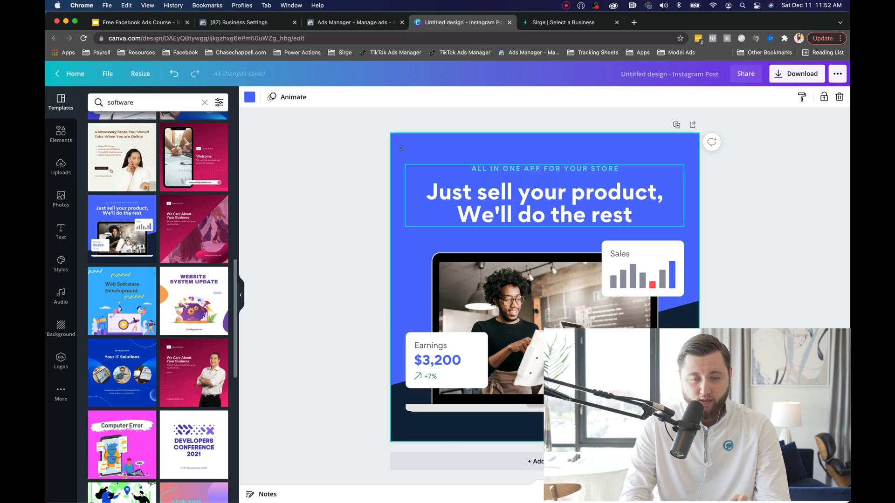
- Change the page background to white and select the headline text
click(249, 97)
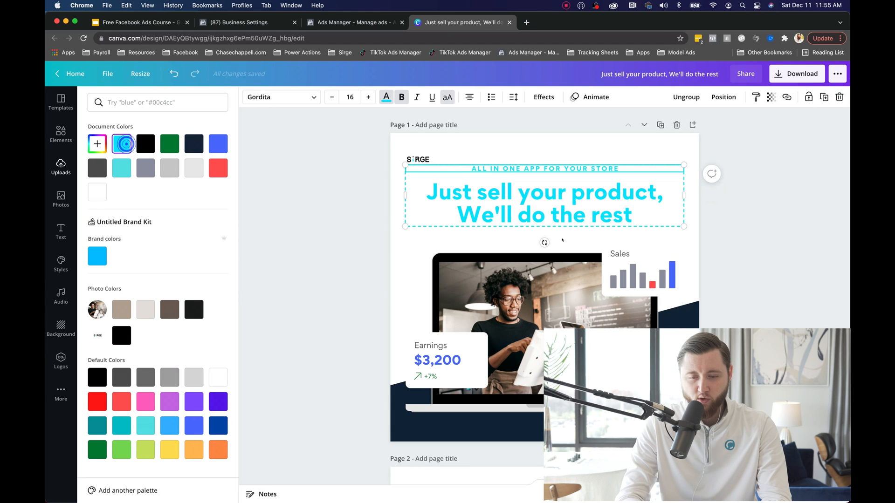
click(554, 186)
double_click(555, 186)
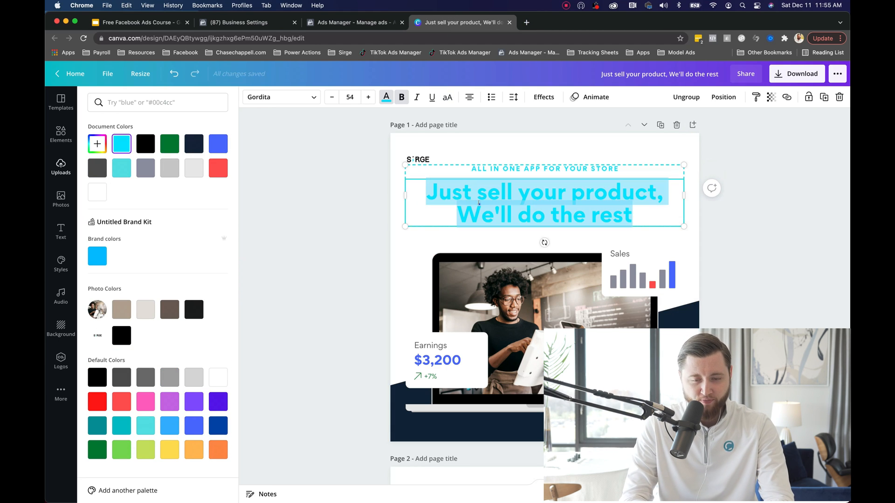
- Open the Sirge website in a private browser window and review its product description for headline wording
click(527, 22)
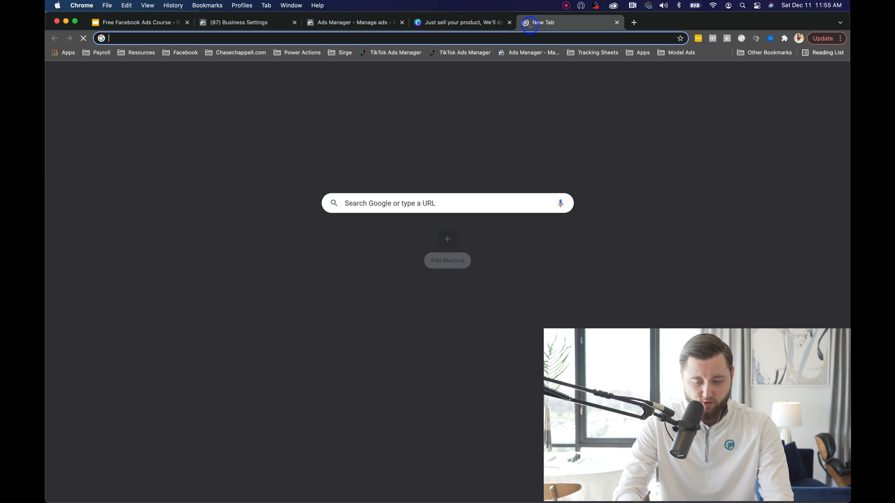
key(super+shift+n)
text(sirge)
key(Return)
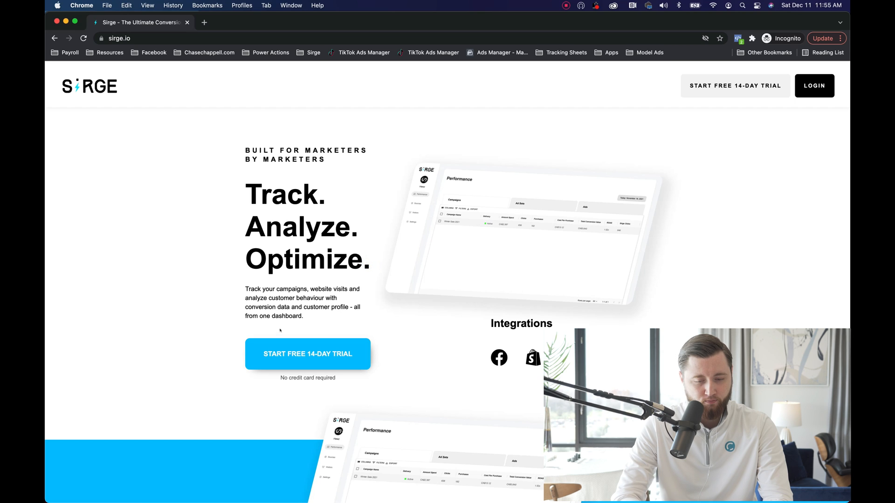
drag(304, 322, 240, 289)
click(238, 290)
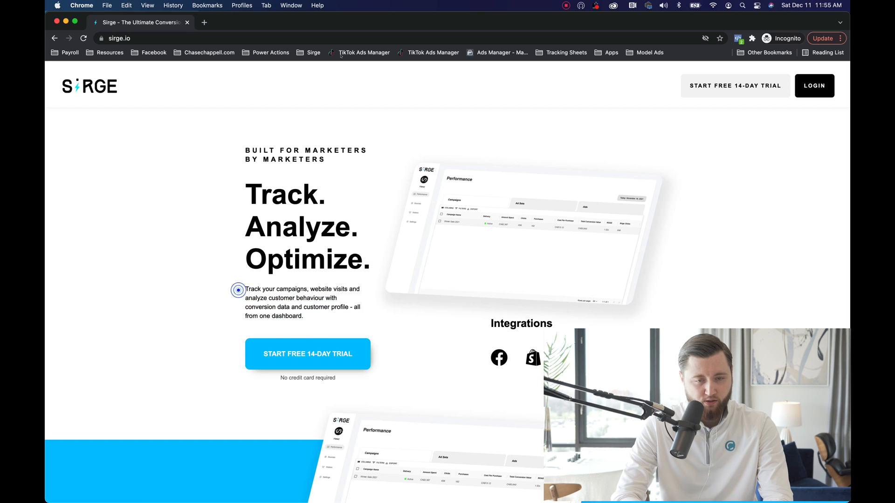
drag(395, 20, 395, 62)
click(563, 16)
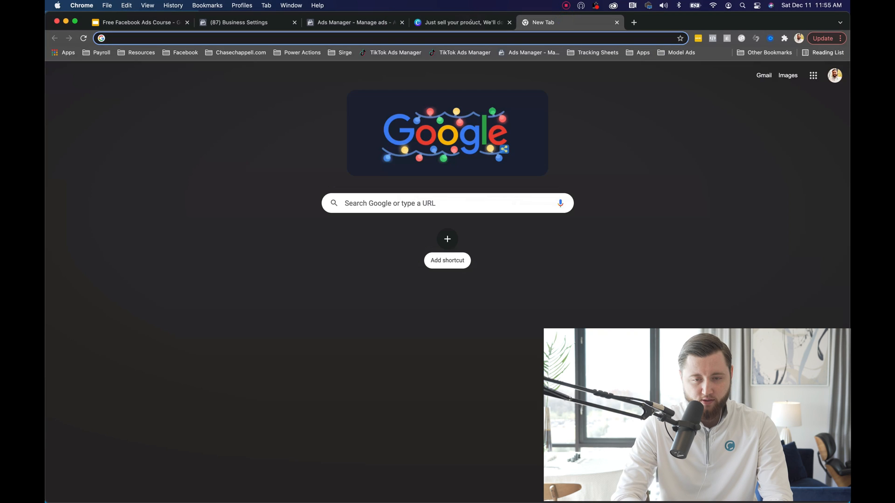
- Return to the Canva design and replace the headline with "Sirge Facebook Ad Attribution Tool"
click(471, 22)
double_click(536, 212)
drag(652, 216, 429, 193)
text(Facebook Ads)
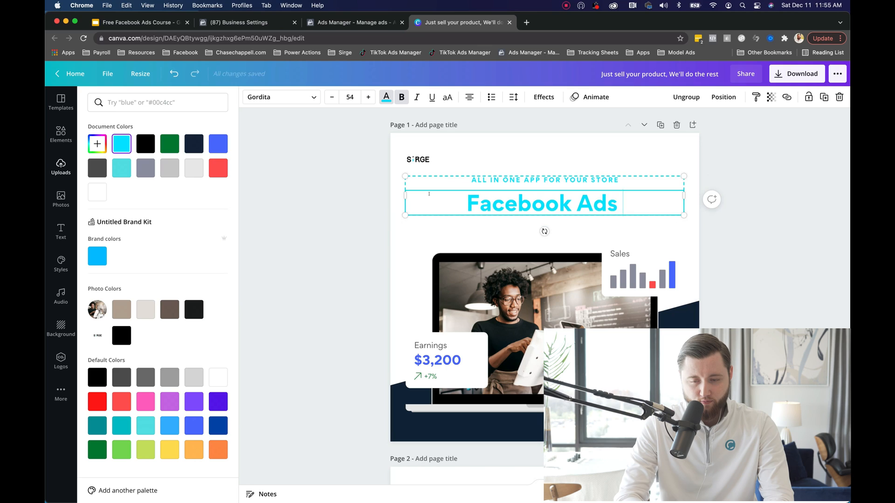
key(BackSpace)
text(Att)
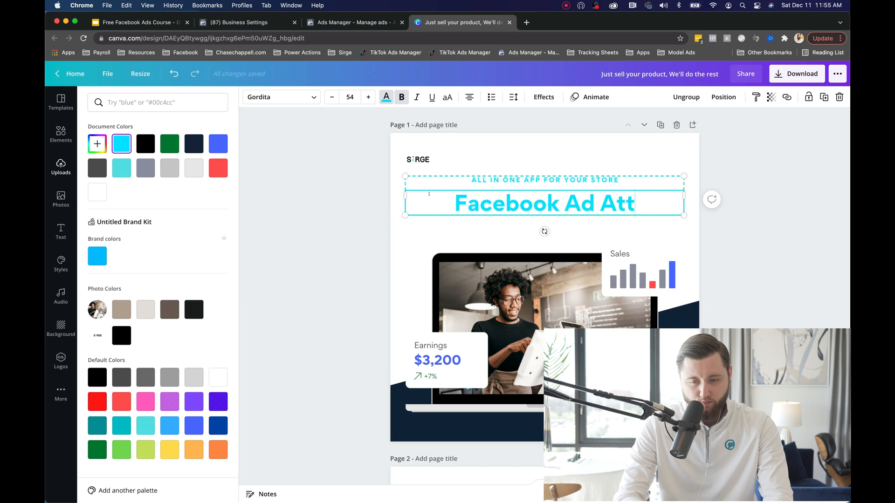
text(ribution Tool)
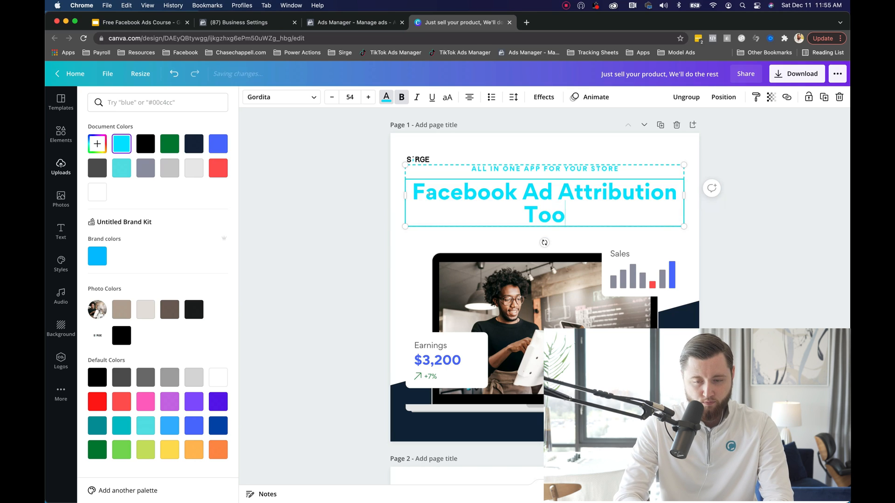
click(414, 195)
text(Sirge)
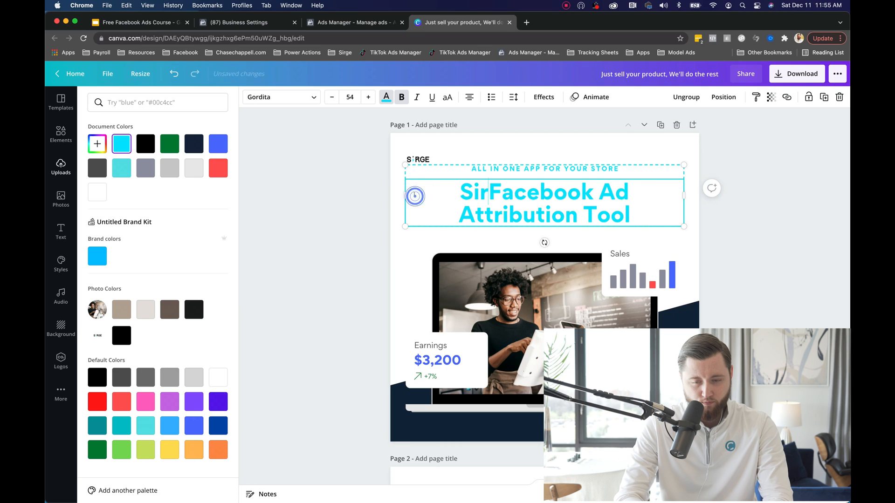
key(Escape)
- Open sirge.io in another private window and read its tagline and offer for the line above the headline
click(485, 171)
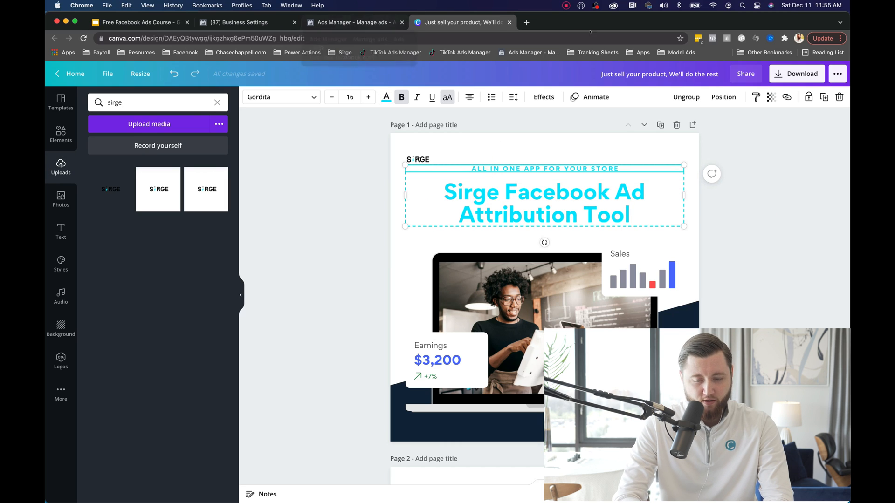
mouse_move(611, 25)
mouse_down()
mouse_move(611, 38)
mouse_move(611, 29)
mouse_up()
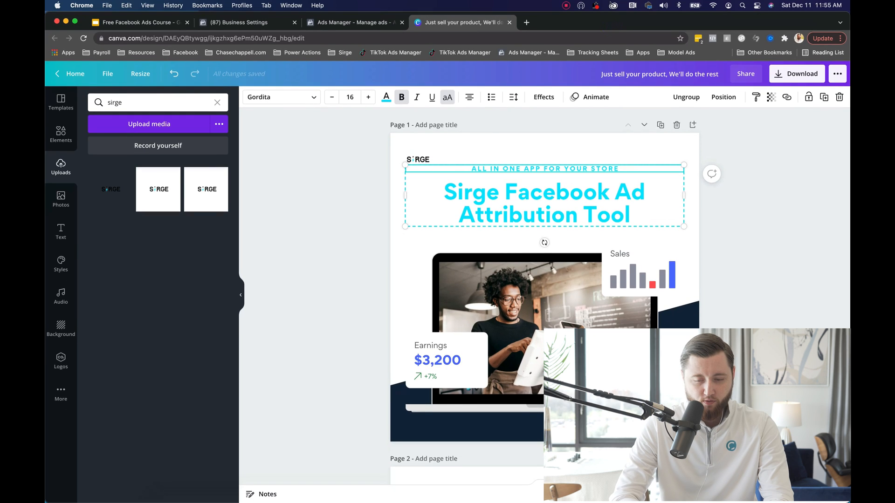
click(341, 365)
key(shift+super+m)
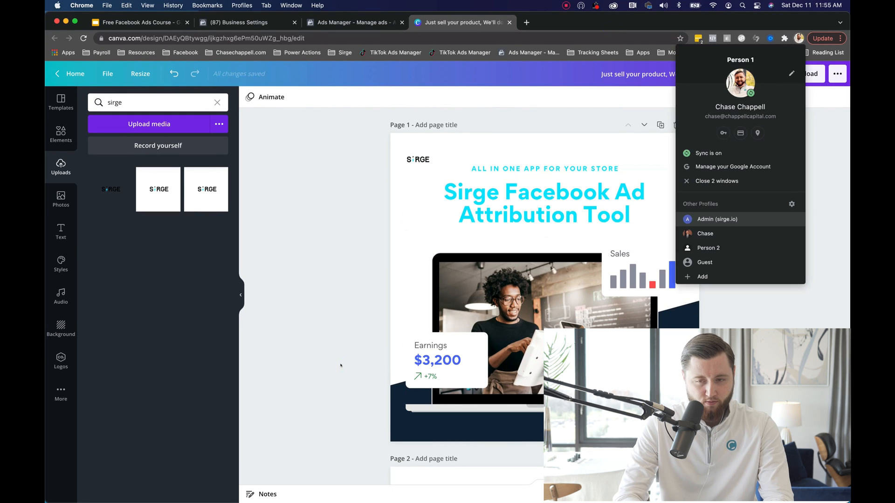
key(Escape)
key(shift+super+n)
text(sirge.io)
key(Return)
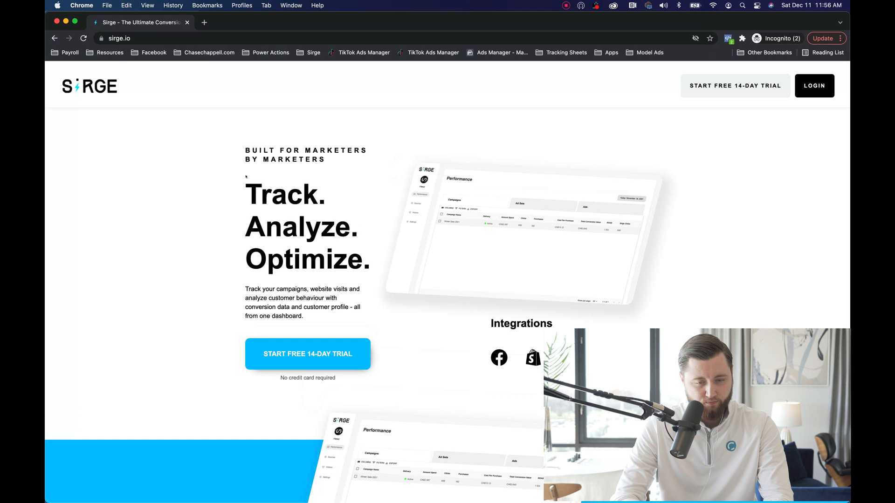
drag(238, 150, 336, 171)
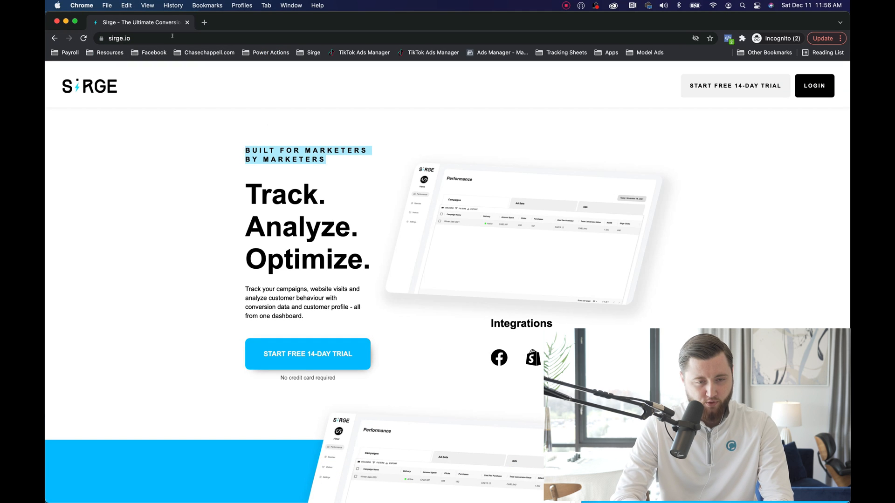
click(188, 22)
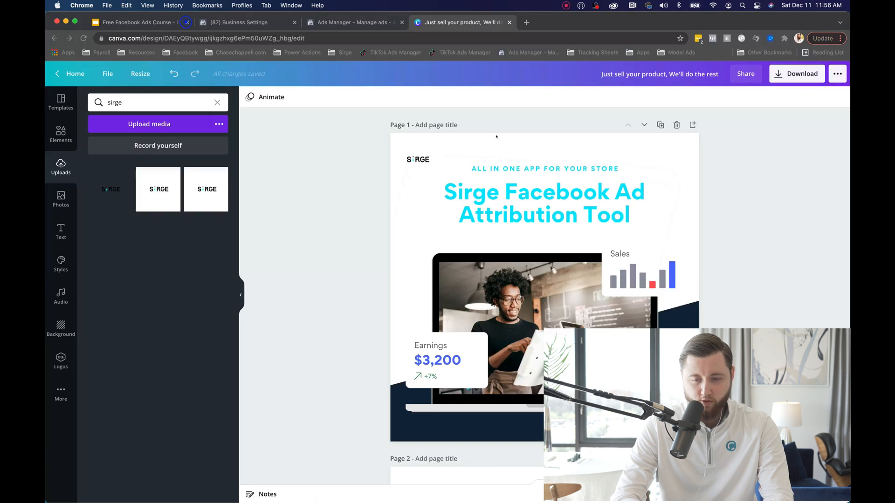
- Replace the small line above the headline with "GET YOUR FREE 14-DAY TRIAL NOW!" and recolour it black
double_click(574, 169)
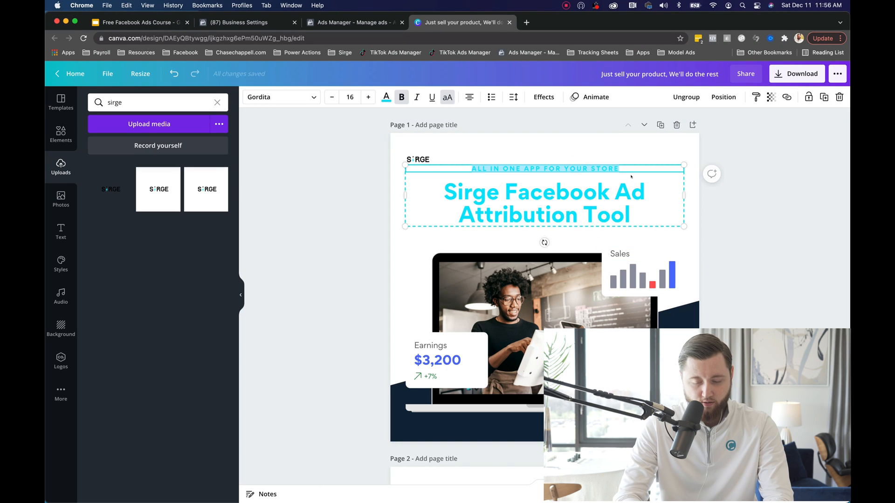
text(GET FREE 1)
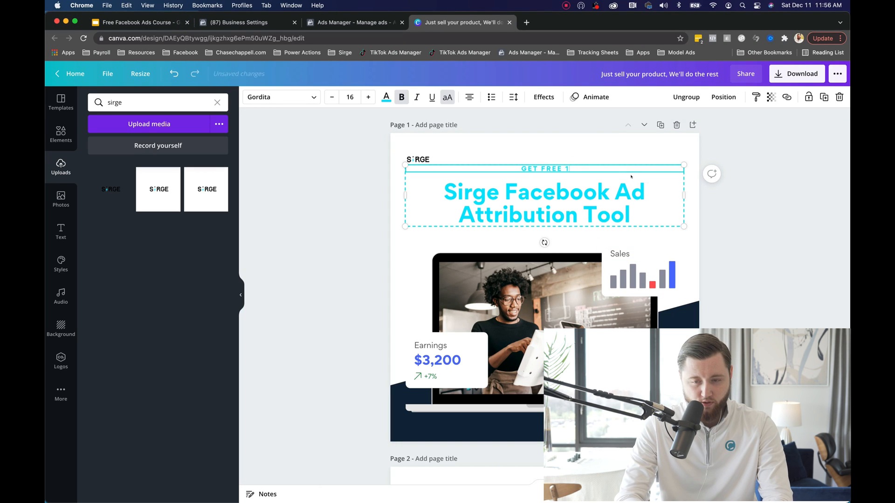
text(4-DAY TRIAL)
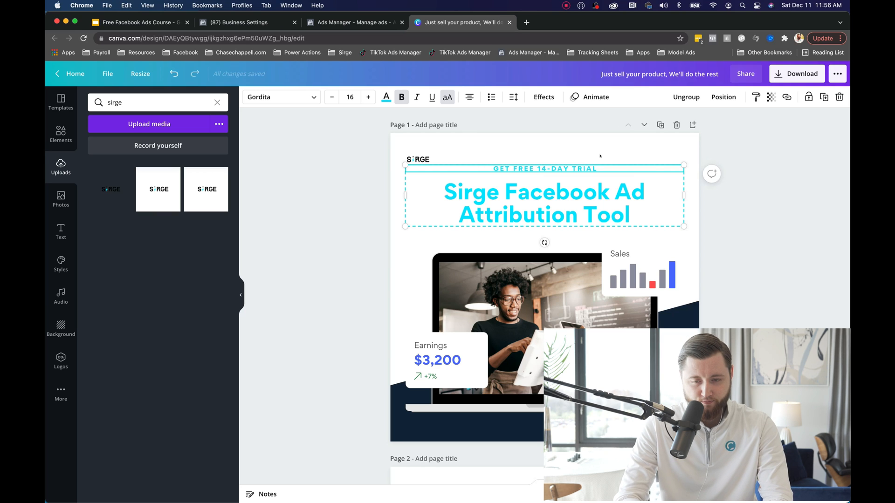
text( NOW!)
click(501, 169)
text(YOUR)
click(573, 142)
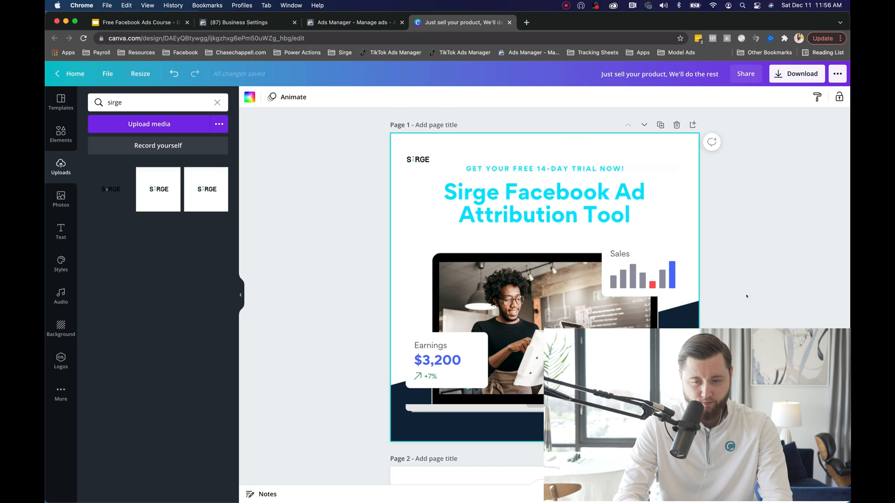
click(479, 165)
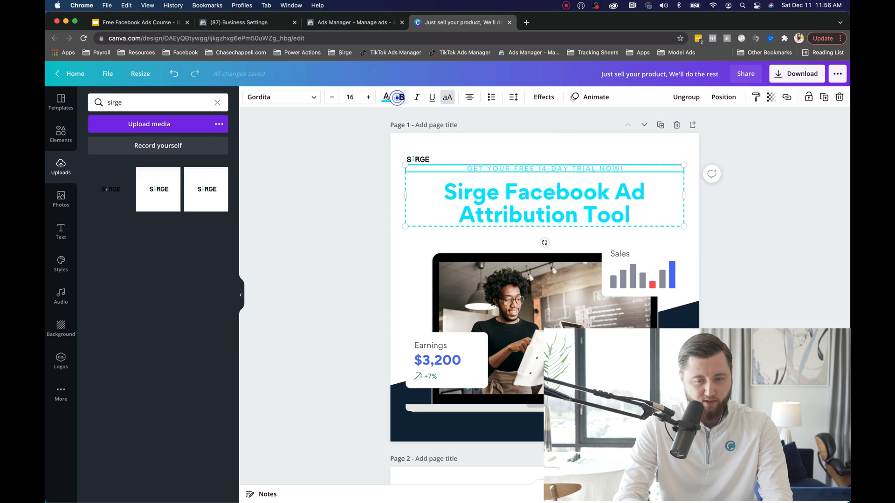
click(391, 98)
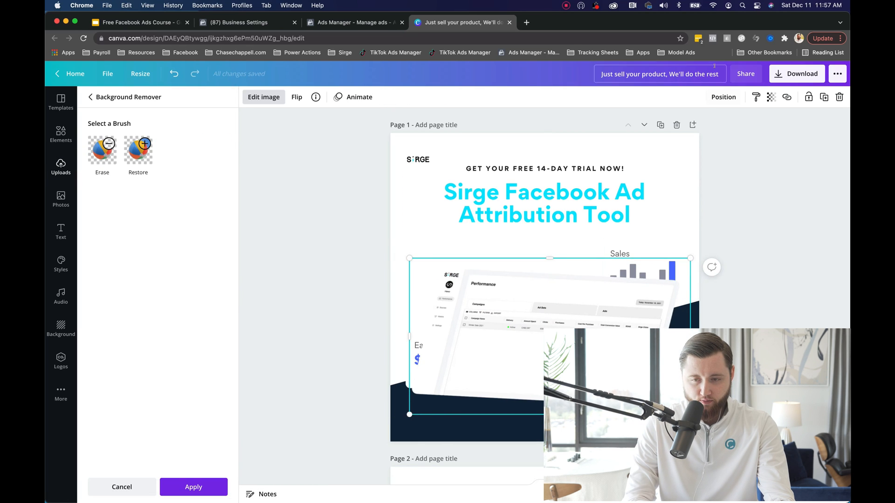
- Layer the Sirge dashboard image behind the Sales and Earnings cards but in front of the navy shape
click(723, 97)
click(708, 124)
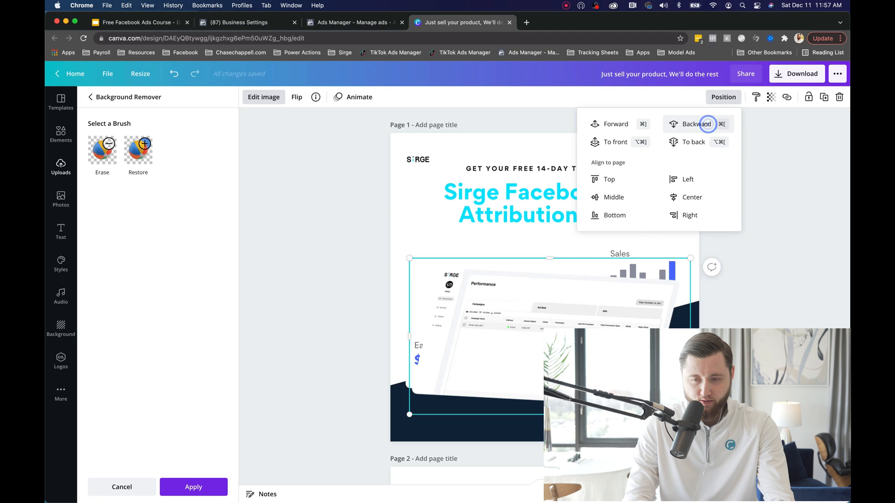
click(686, 129)
click(687, 128)
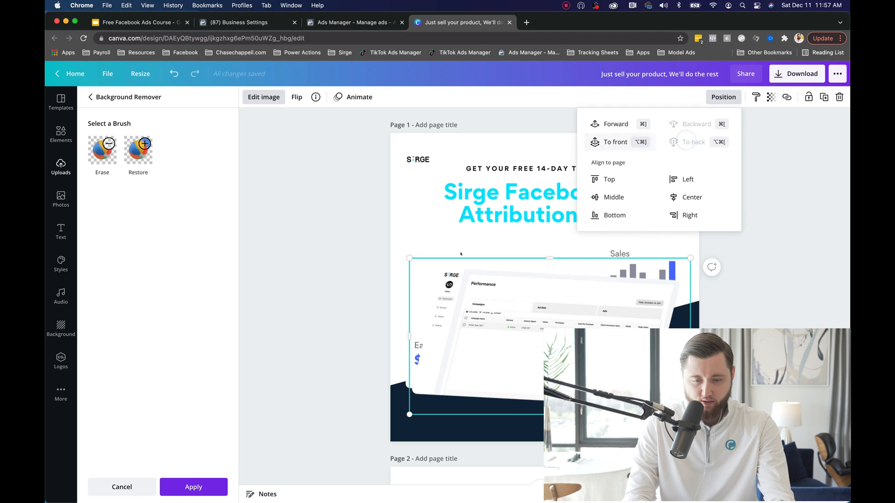
click(368, 258)
click(469, 303)
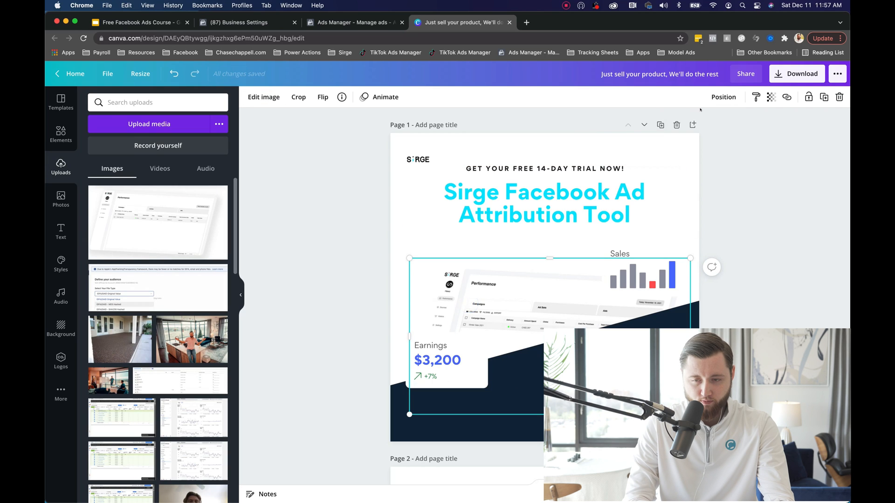
click(720, 97)
click(613, 120)
click(303, 240)
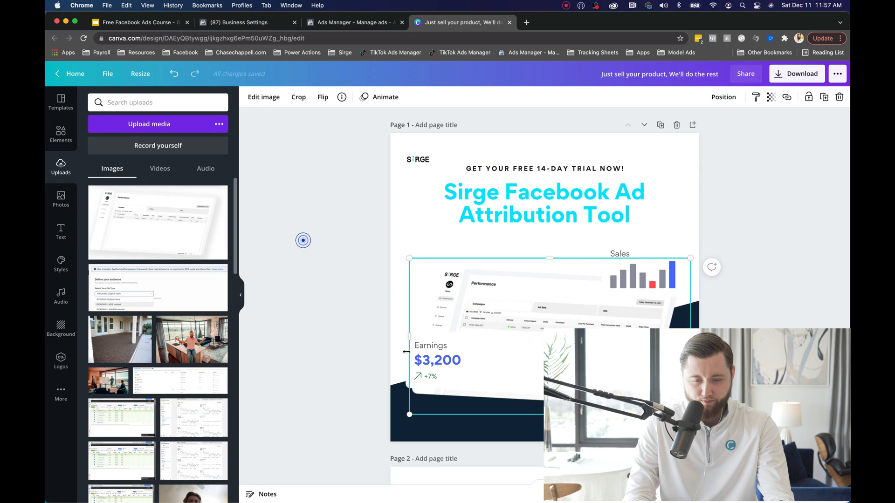
- Select the Earnings card together with its texts and arrow and move it slightly down the page
click(470, 344)
click(456, 333)
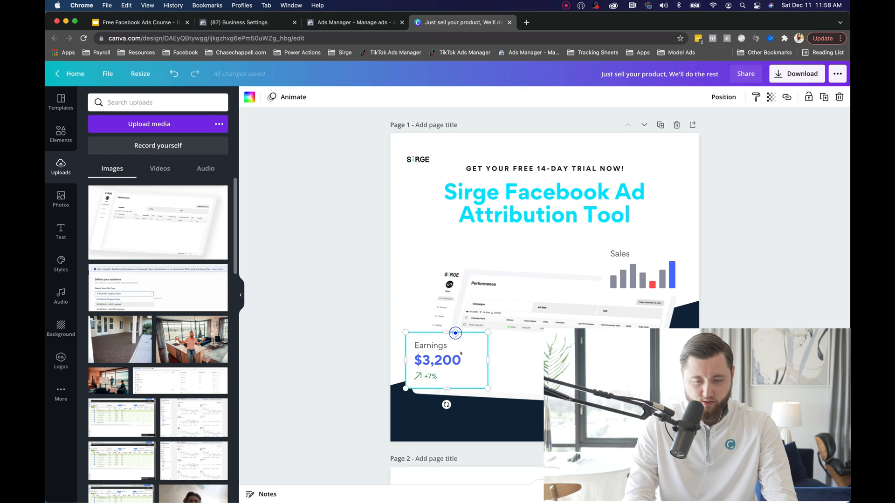
shift+click(451, 345)
shift+click(448, 360)
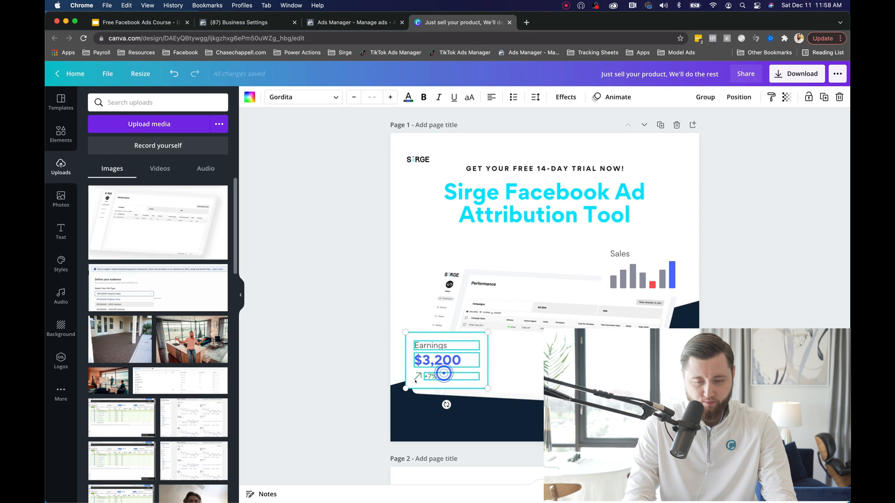
drag(442, 399, 441, 419)
- Change the bar chart card's label to "Attributed Sales"
click(639, 254)
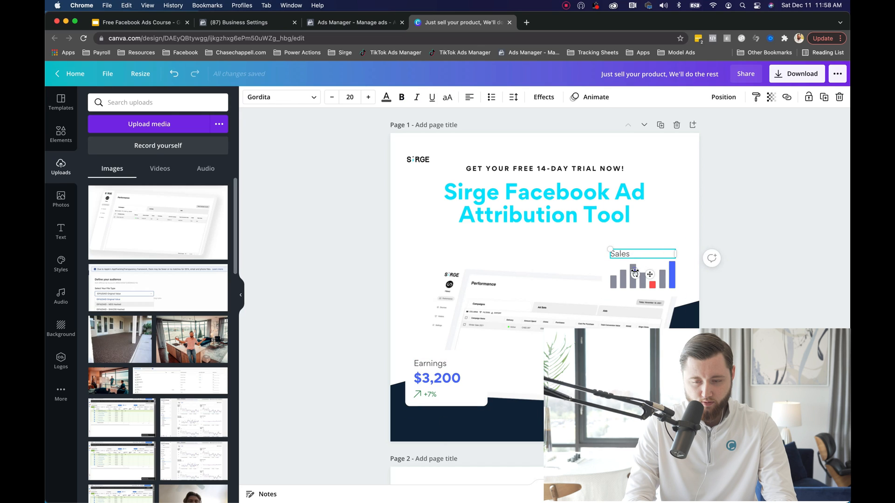
click(627, 280)
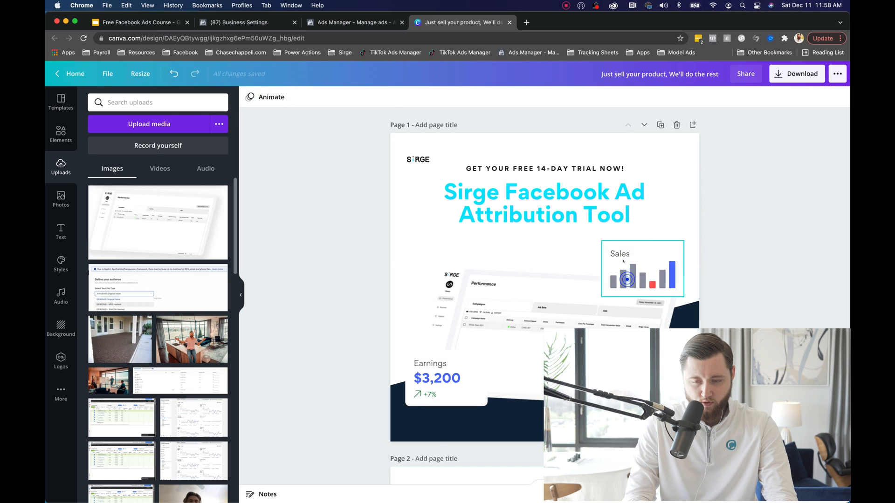
double_click(642, 253)
text(Attributed)
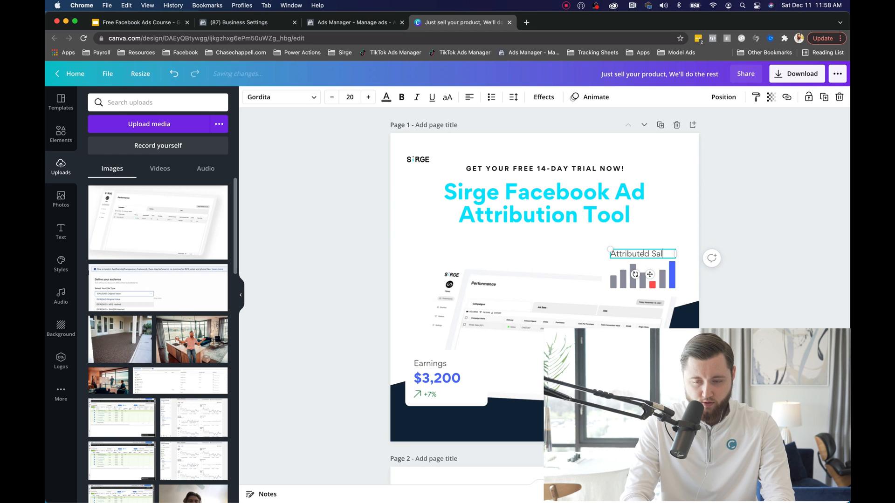
click(644, 236)
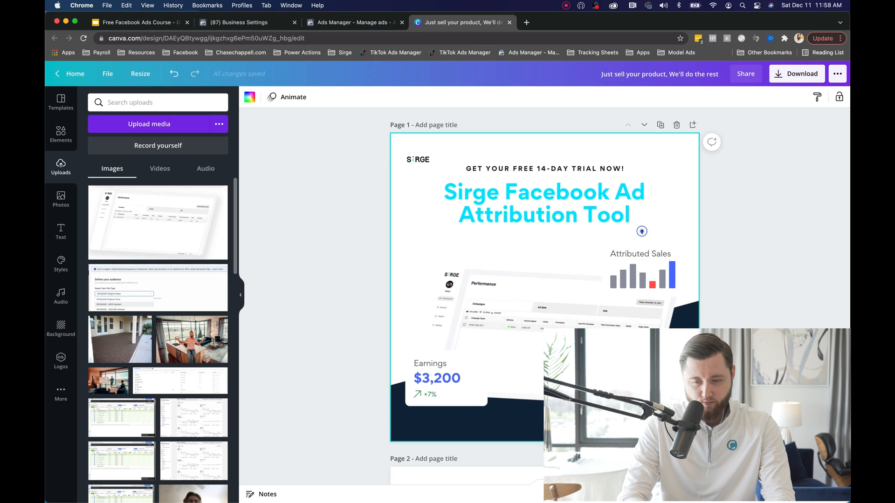
- Recolour the chart's blue bar cyan and its red bar dark navy
click(607, 269)
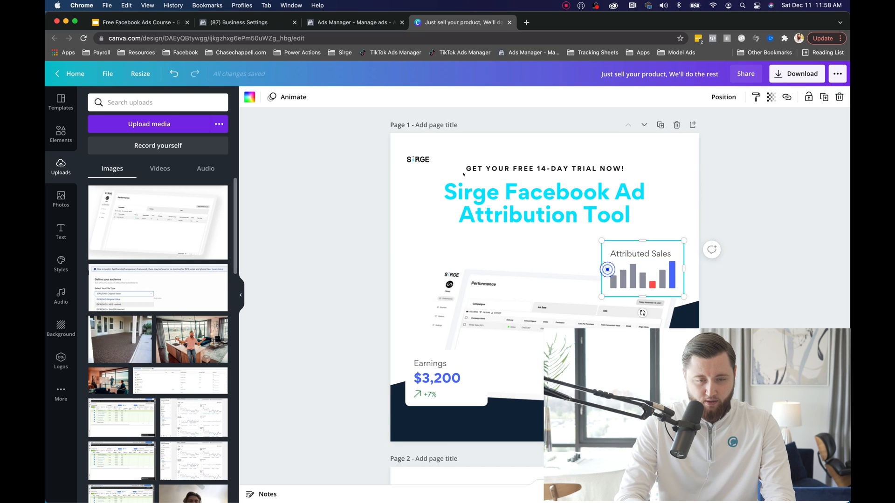
click(670, 283)
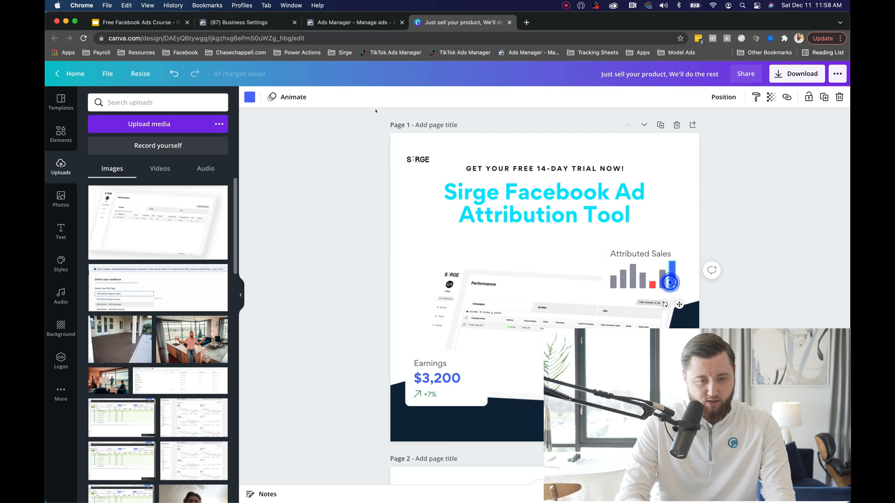
click(250, 97)
click(146, 144)
click(651, 285)
click(169, 144)
click(372, 262)
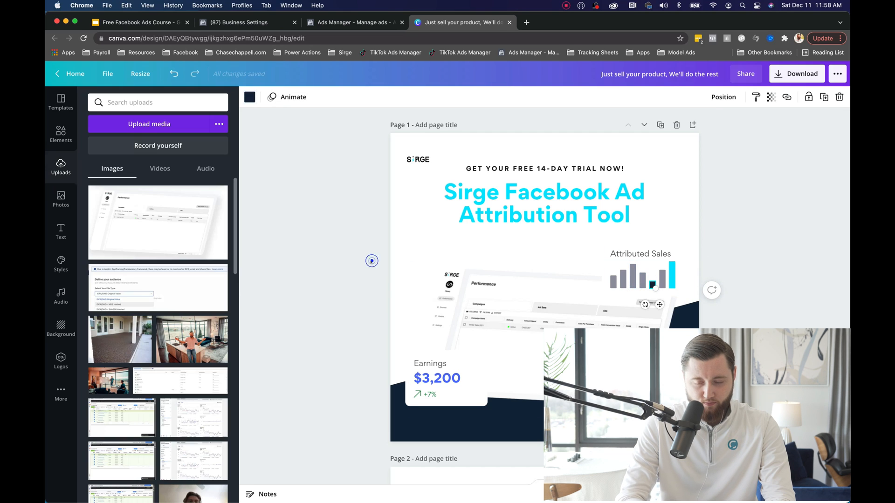
- Change the Earnings card to read "Conversions" with 1,874 in cyan and +27%
click(606, 364)
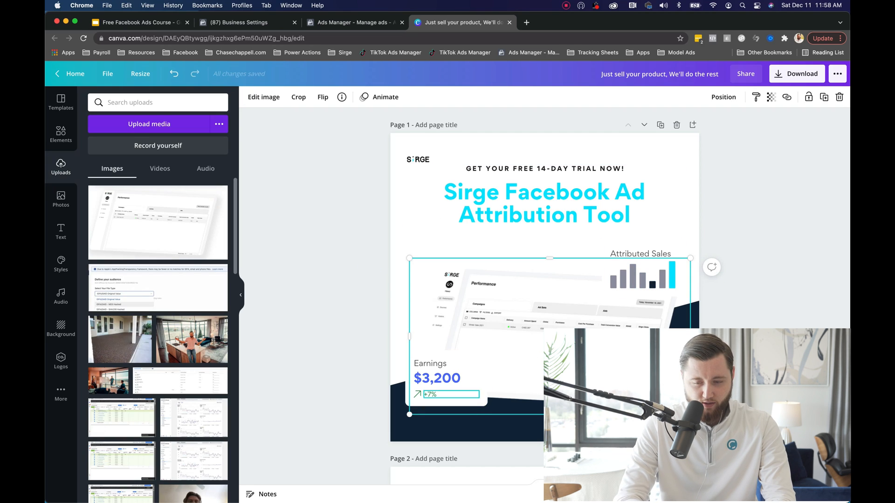
double_click(443, 377)
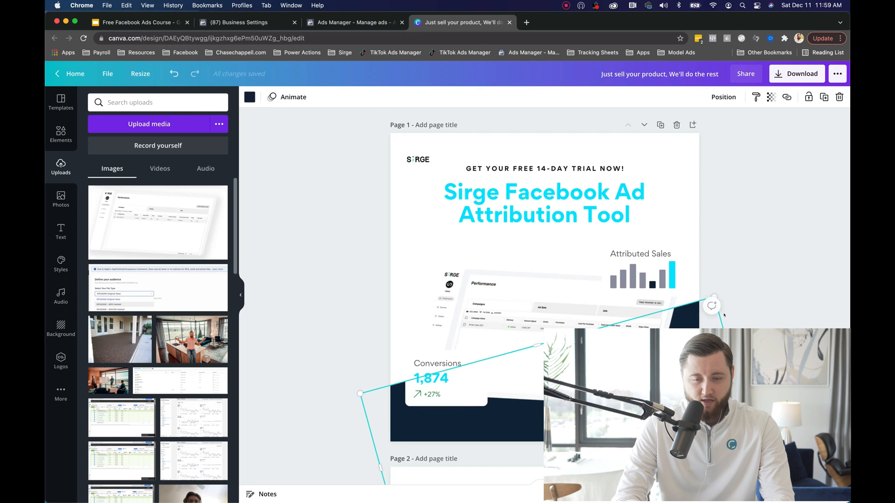
click(789, 295)
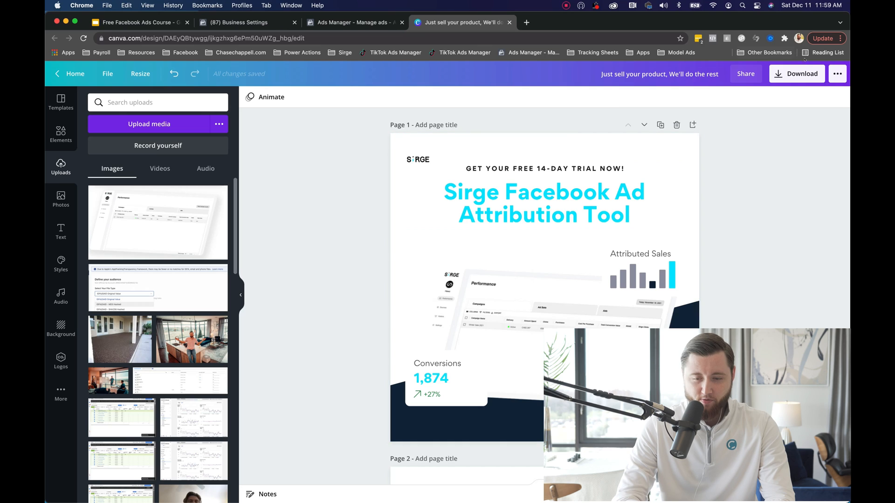
- Download only page 1 of the design as a PNG
click(799, 73)
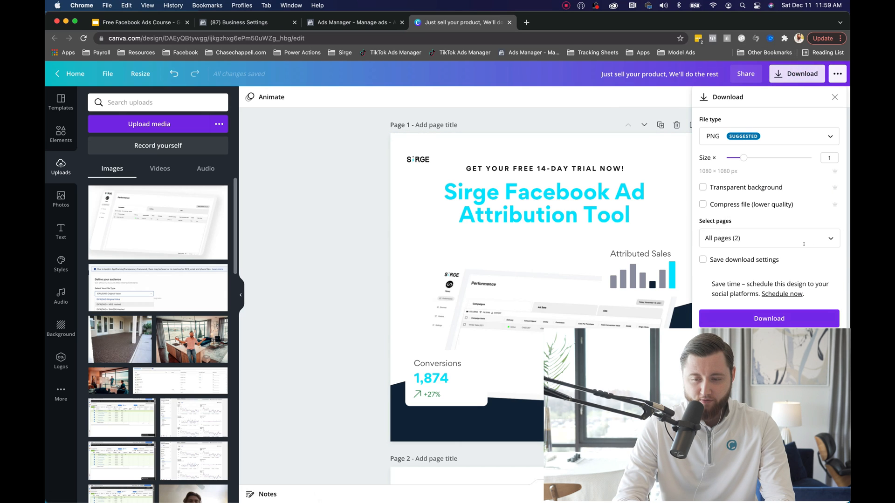
click(792, 238)
click(786, 313)
click(773, 342)
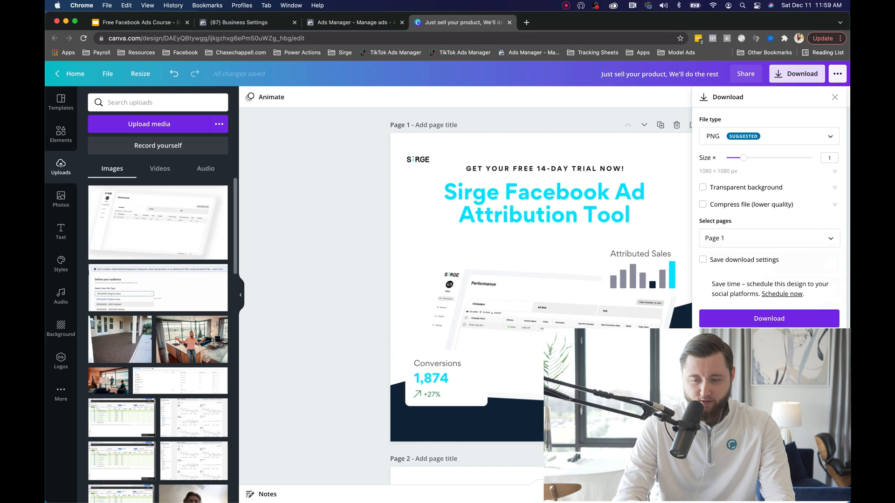
click(787, 319)
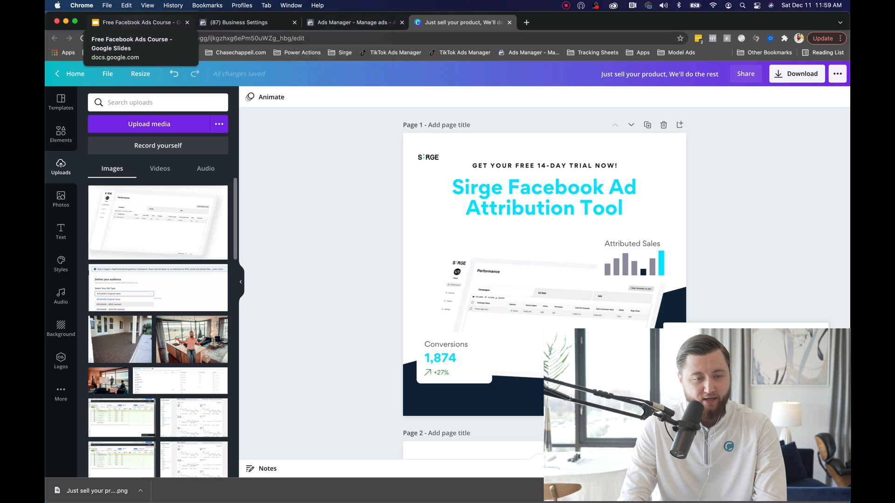
- Return to Ads Manager and set the new ad's Instagram account to sirge.io
click(342, 25)
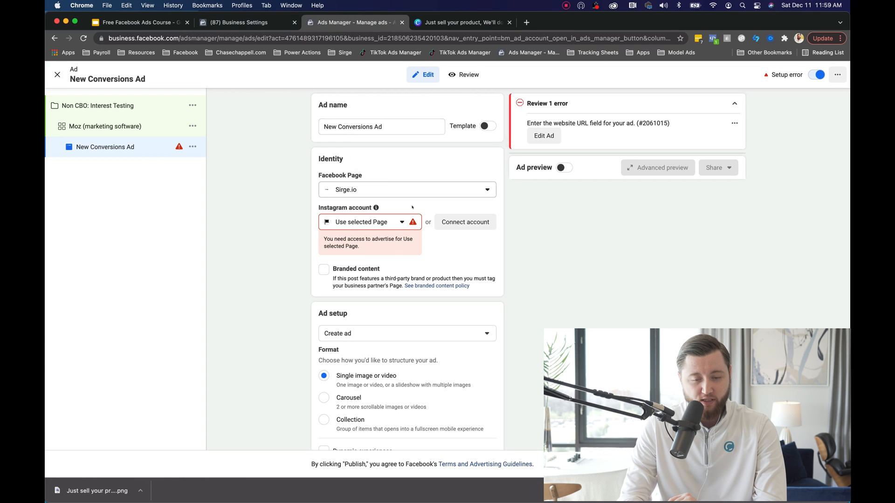
click(366, 222)
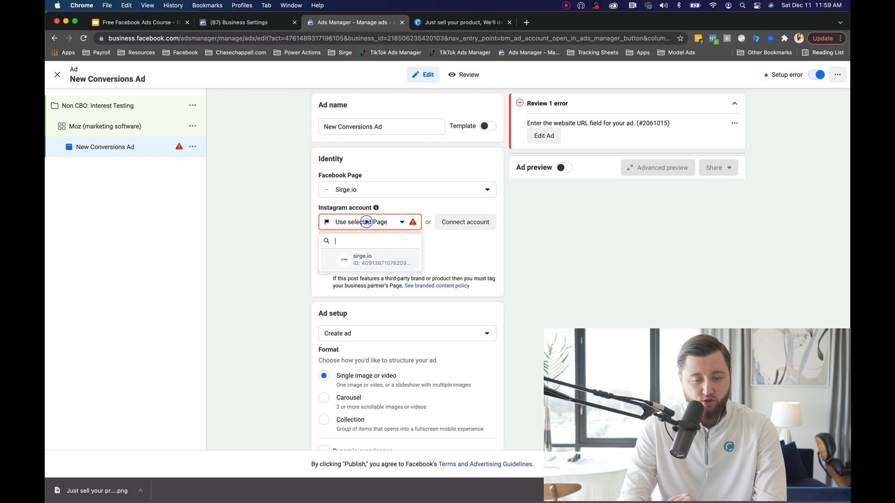
click(363, 265)
- Add the Sirge Facebook Ad Attribution Tool image as the ad's media, with original crops for all placements and enhancements off
scroll(349, 315, down, 3)
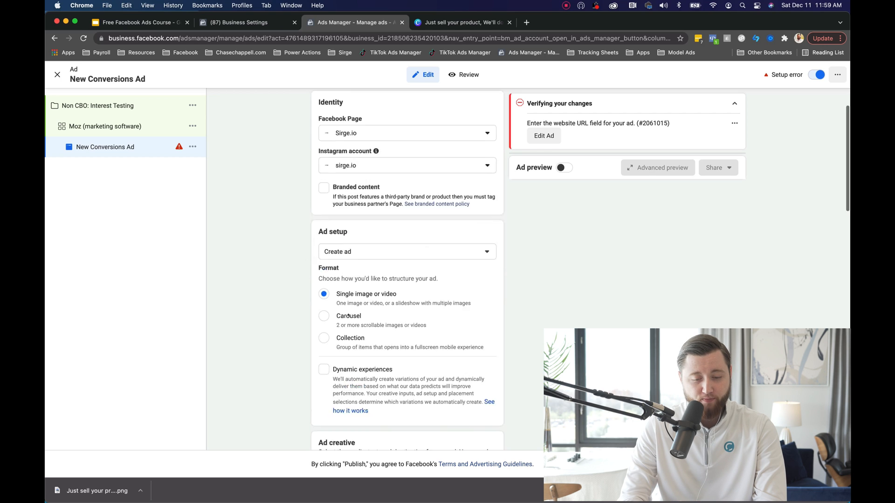
scroll(354, 261, down, 1)
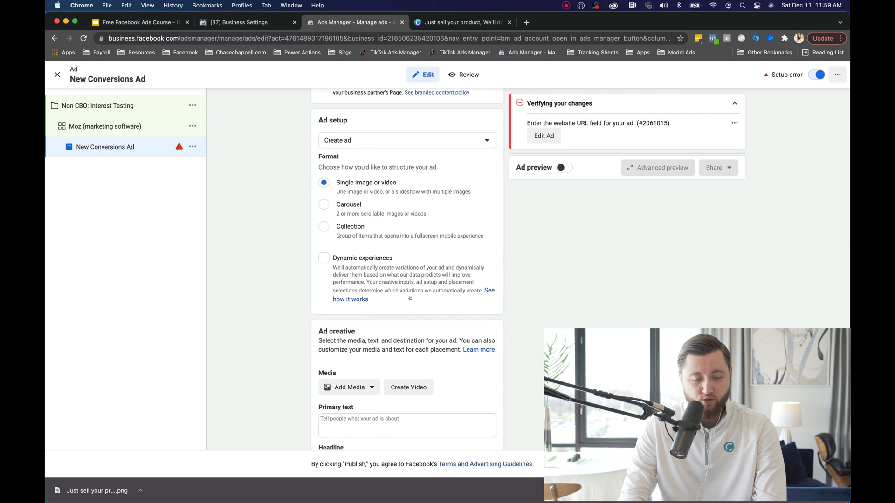
click(368, 391)
click(367, 406)
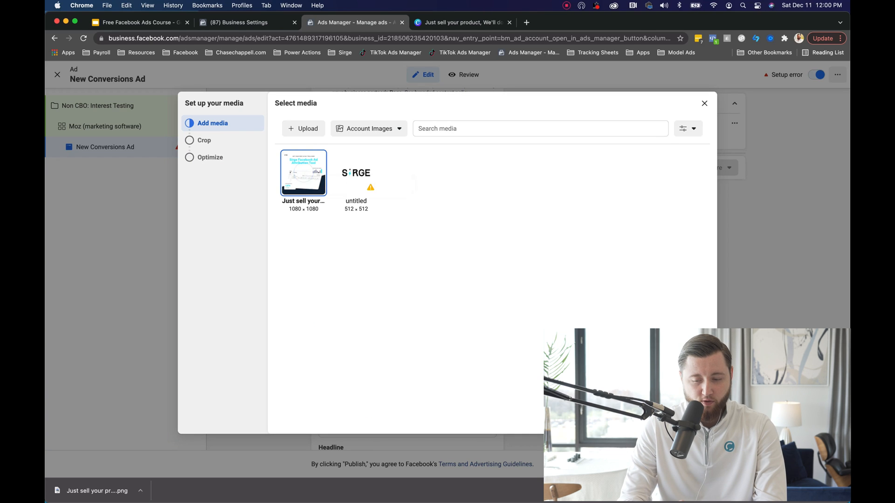
click(697, 421)
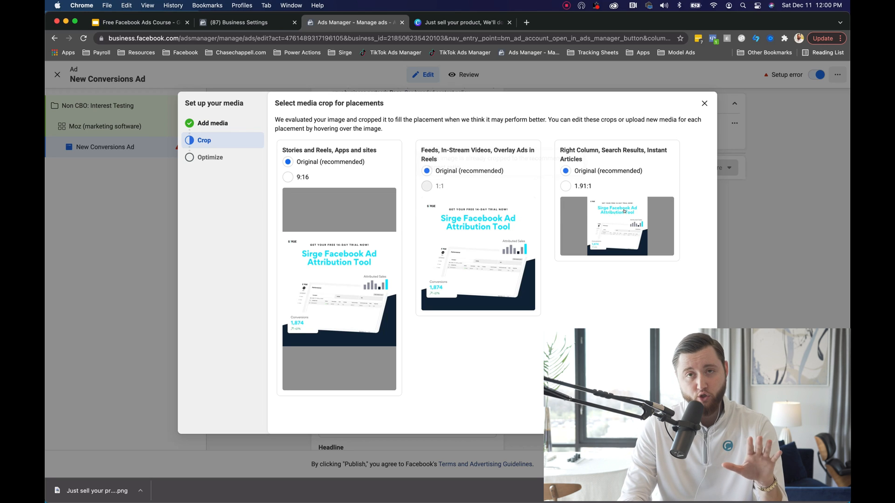
mouse_move(625, 211)
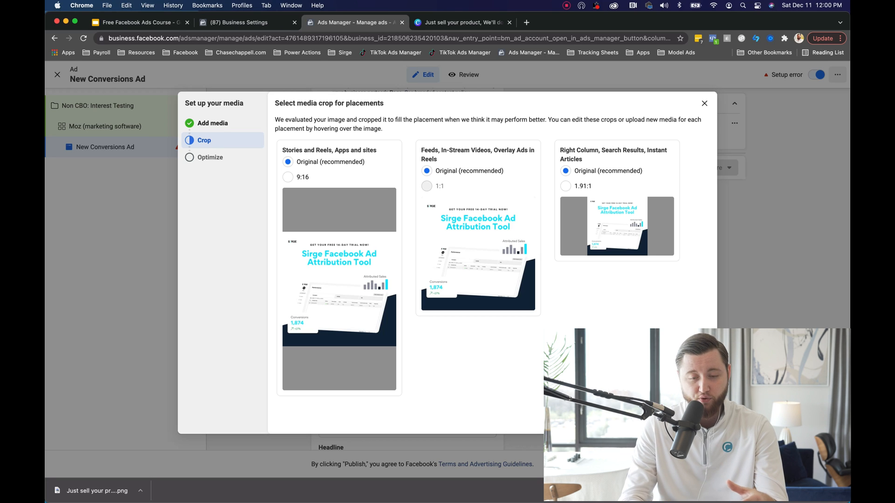
click(697, 421)
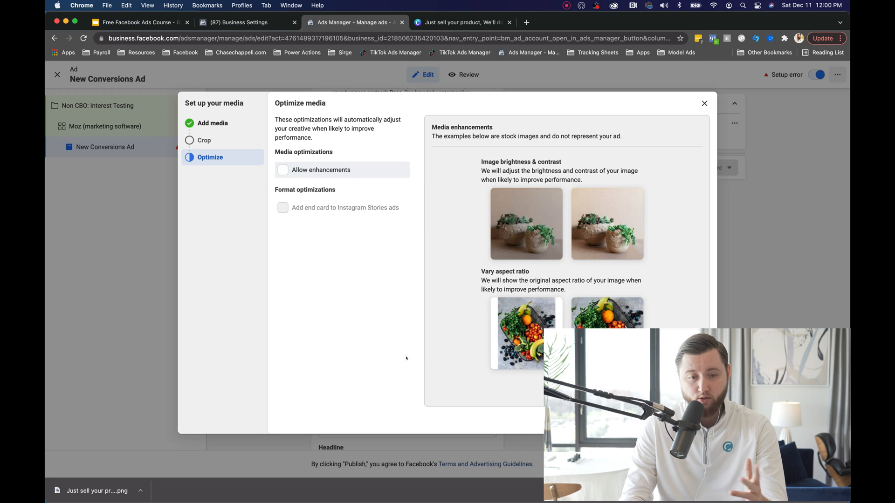
click(697, 420)
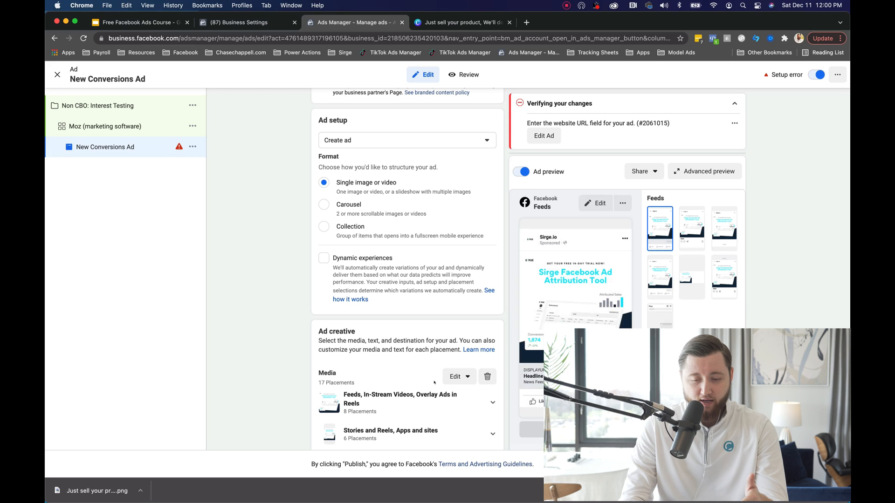
- Copy the "Track. Analyze. Optimize." heading and the paragraph below it from sirge.io in an incognito window
scroll(362, 391, down, 5)
click(395, 373)
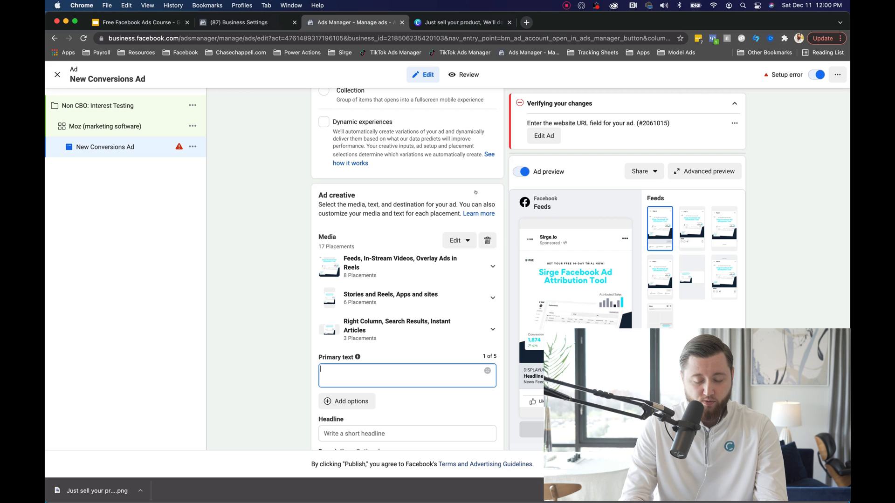
key(super+shift+n)
text(sirge.io)
key(Return)
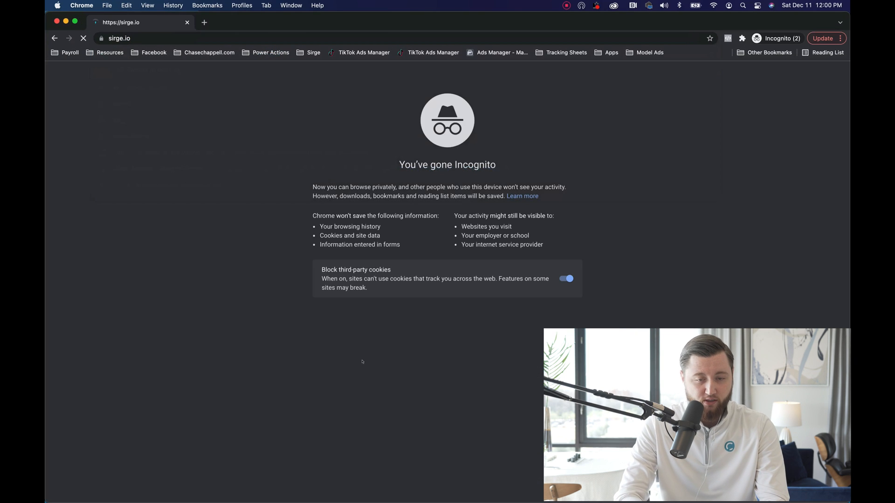
drag(239, 290, 327, 329)
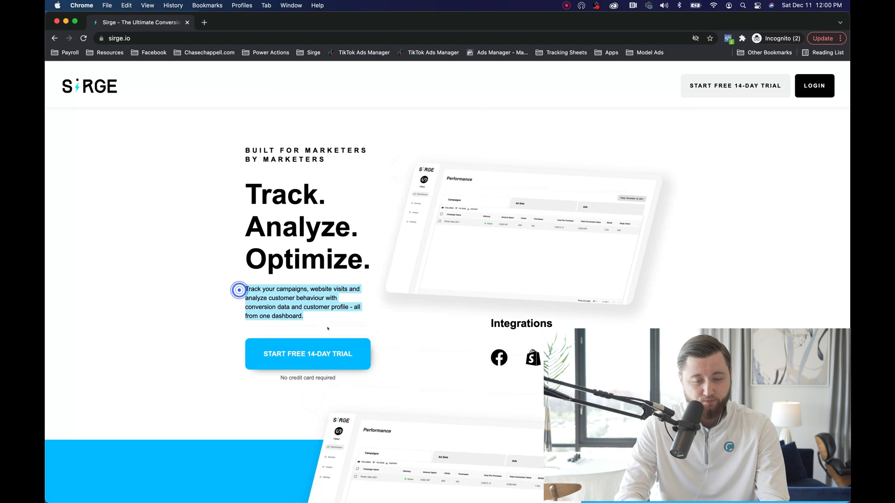
key(super+c)
key(super+w)
- Paste the copied Sirge text into the ad's primary text and remove its stray line breaks
key(super+v)
mouse_move(327, 367)
mouse_down()
mouse_move(428, 367)
mouse_move(319, 370)
mouse_up()
click(427, 370)
key(BackSpace)
click(321, 376)
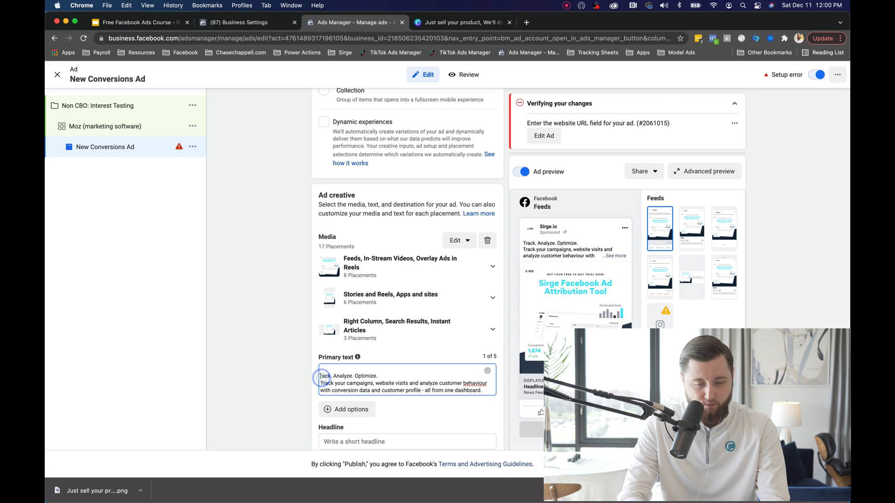
key(BackSpace)
- Write the ad copy: primary text about IOS 14/15+ impacting tracking, headline "Sirge Ad Tracking Tool" and description "Get Free 14-Day Trial"
click(400, 368)
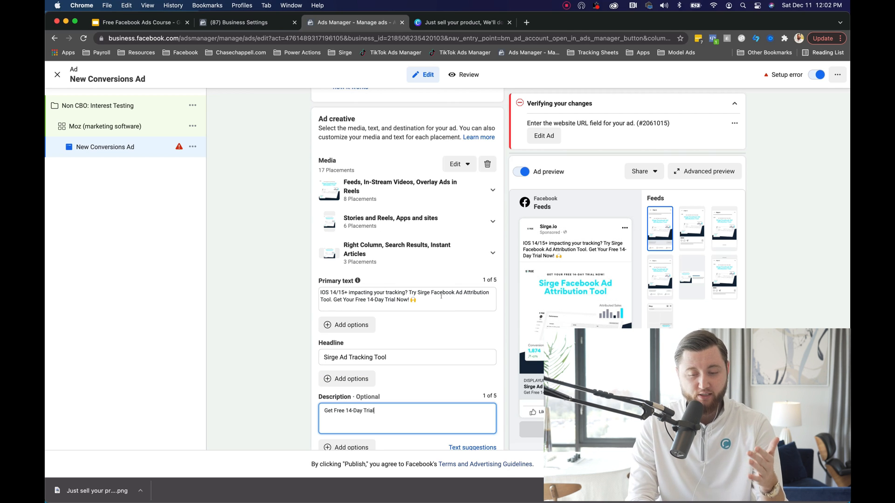
click(417, 355)
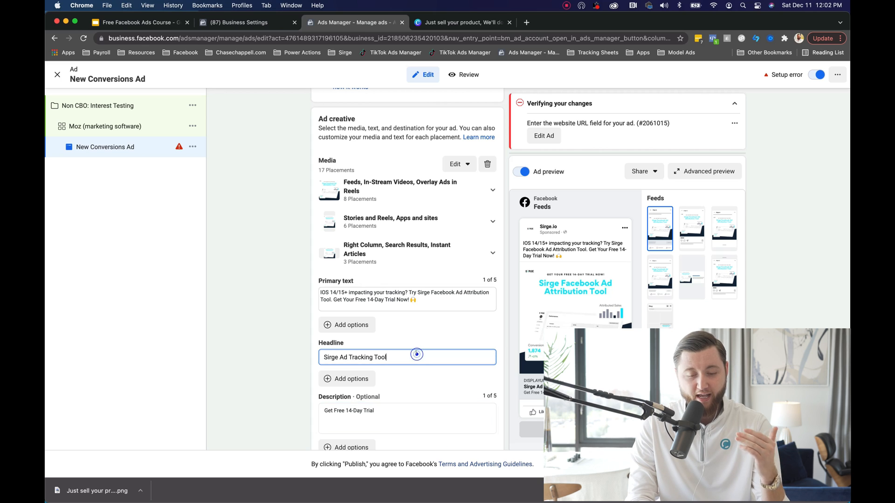
click(402, 427)
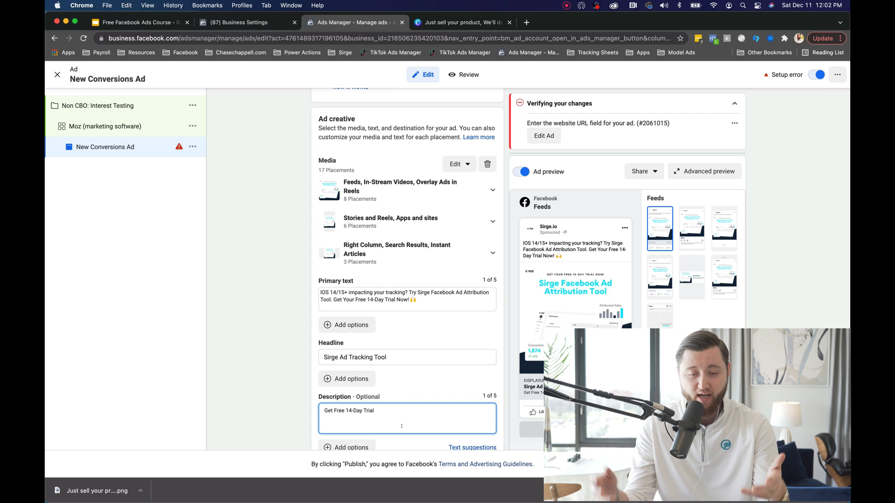
- Try Shop now as the ad's call to action
scroll(401, 426, down, 4)
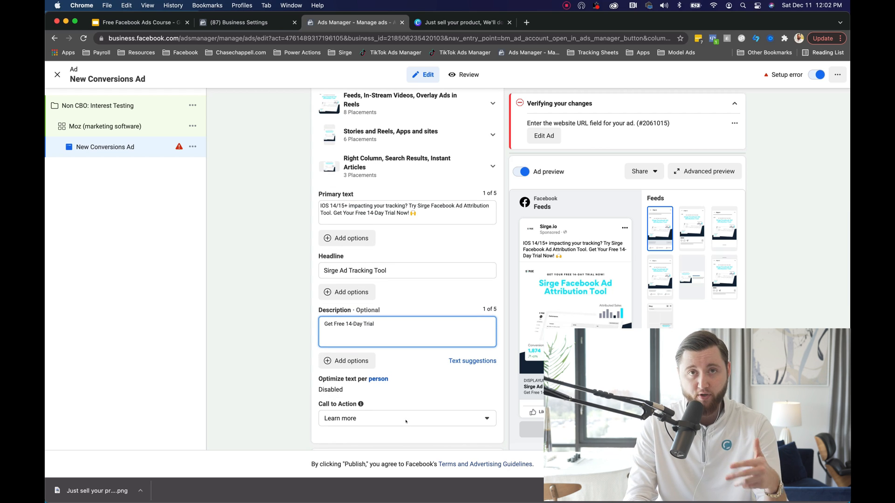
click(403, 417)
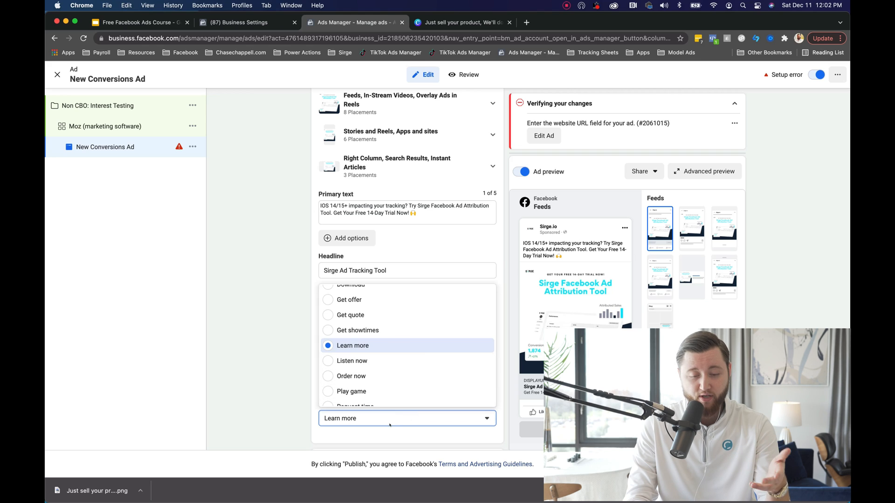
scroll(400, 370, up, 4)
scroll(405, 340, down, 2)
scroll(407, 341, down, 7)
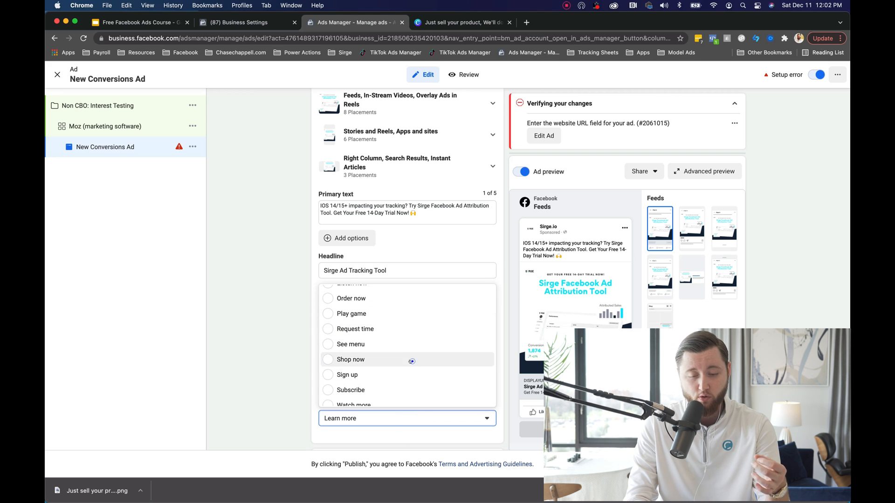
click(411, 361)
- Try Sign up and Get offer as alternative calls to action for the ad
click(425, 419)
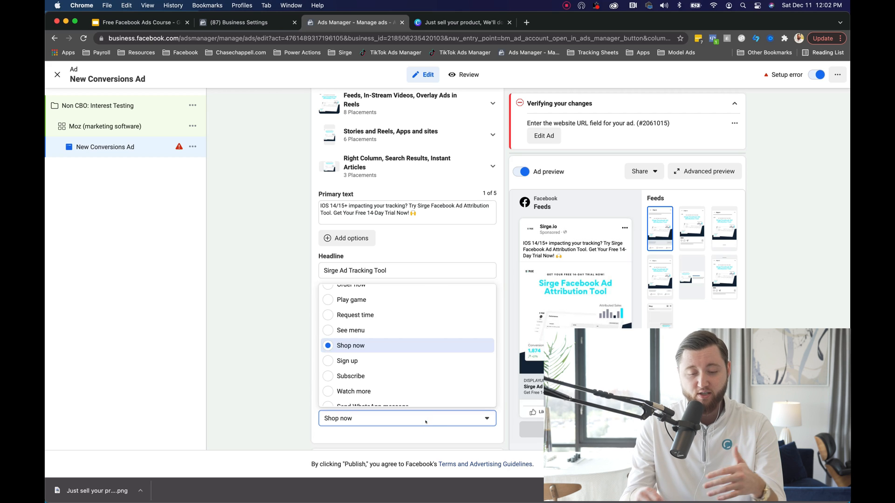
click(389, 362)
click(401, 419)
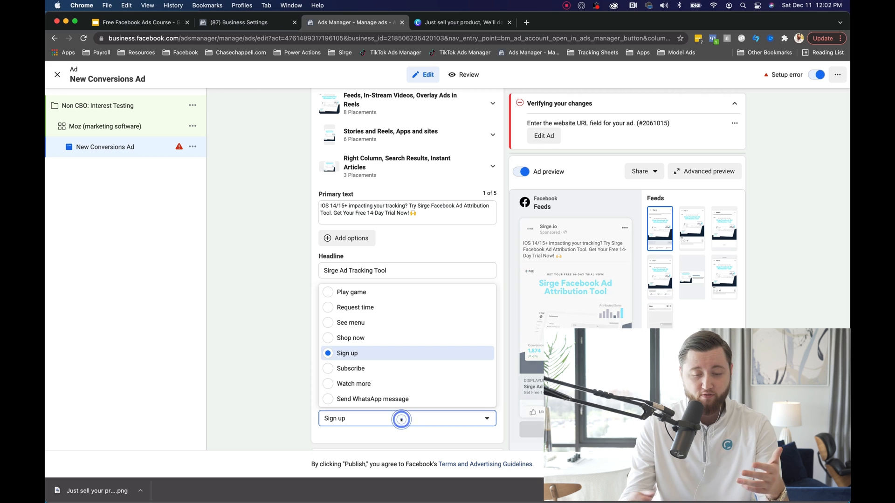
scroll(413, 363, up, 5)
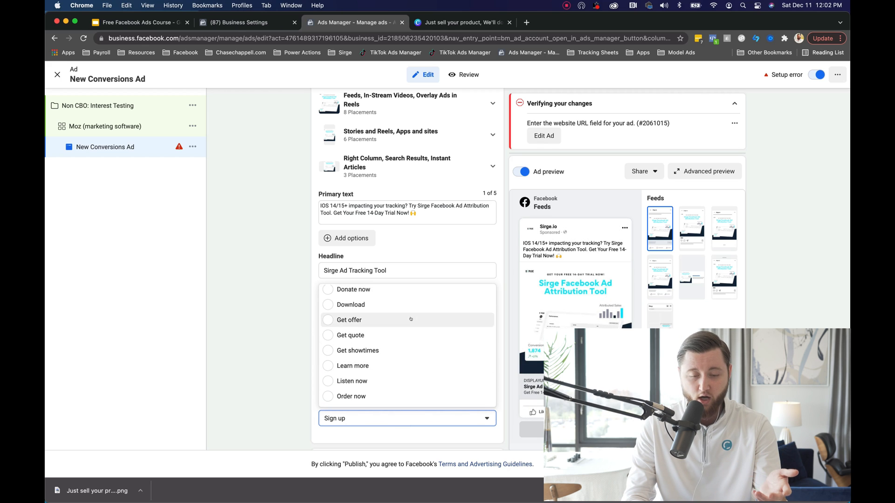
click(413, 319)
- Set the ad's call to action to Sign up
click(409, 418)
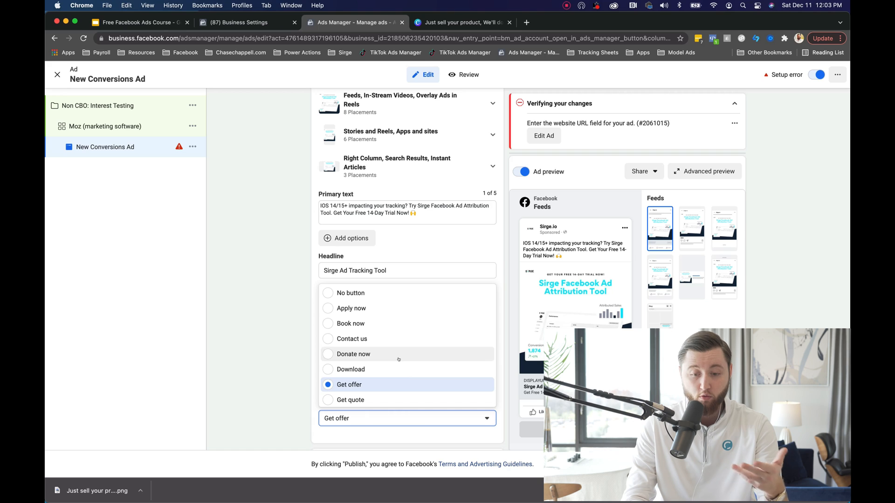
scroll(373, 364, down, 5)
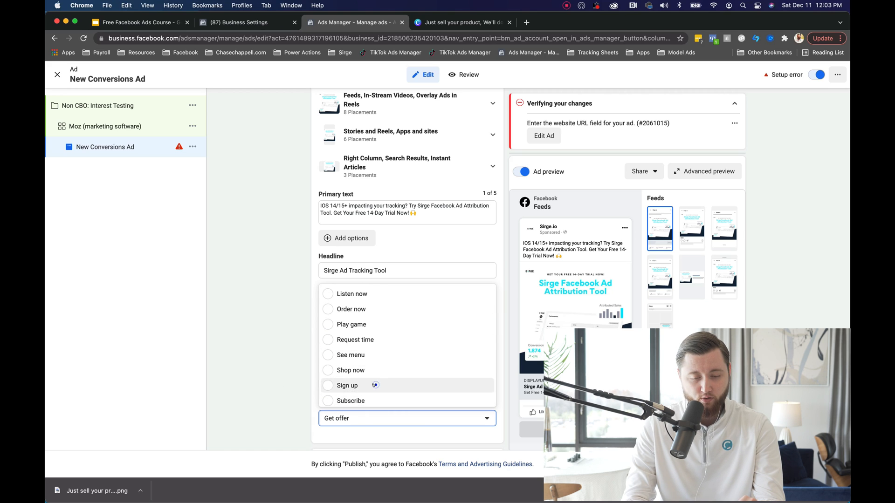
click(376, 385)
- Open sirge.io in a new browser tab to look up the address for the ad's website URL
scroll(367, 436, down, 1)
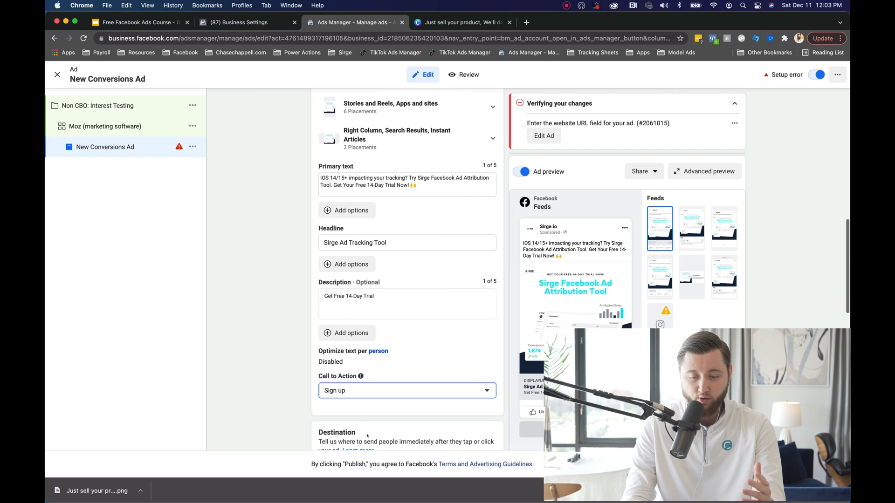
scroll(411, 410, down, 5)
click(406, 400)
click(525, 23)
text(sirge.io)
key(Return)
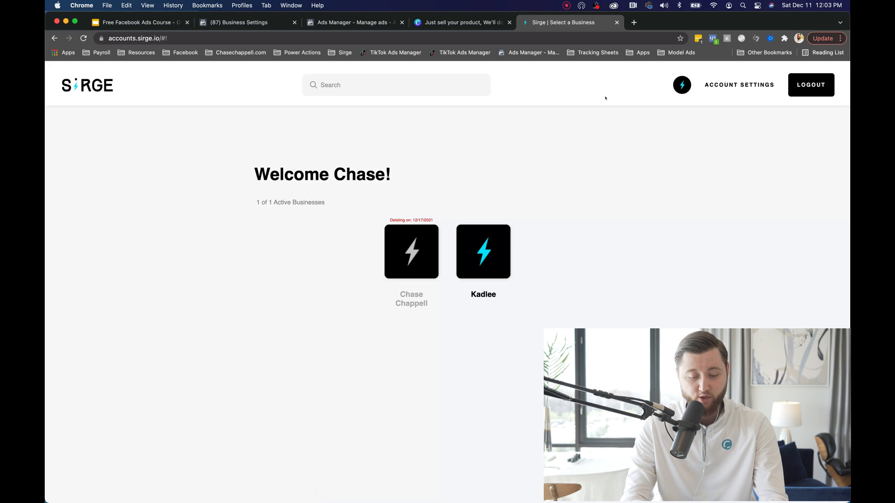
key(super+shift+n)
text(sirge.io)
key(Return)
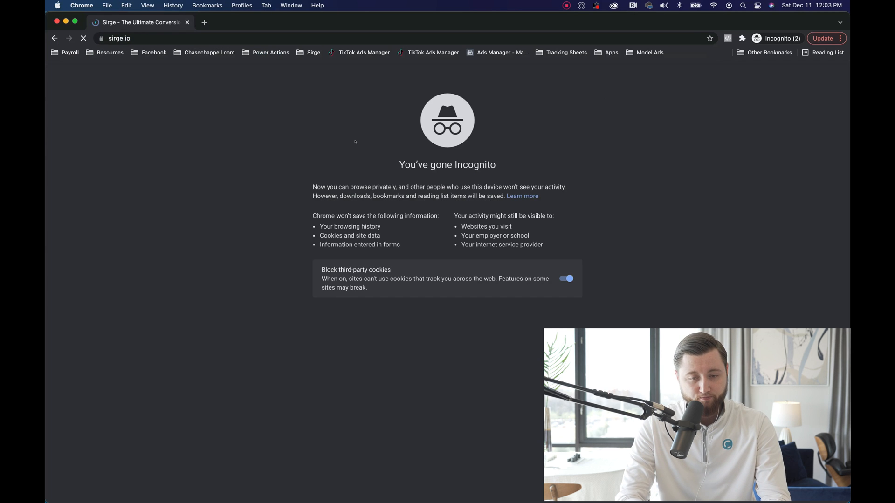
click(346, 357)
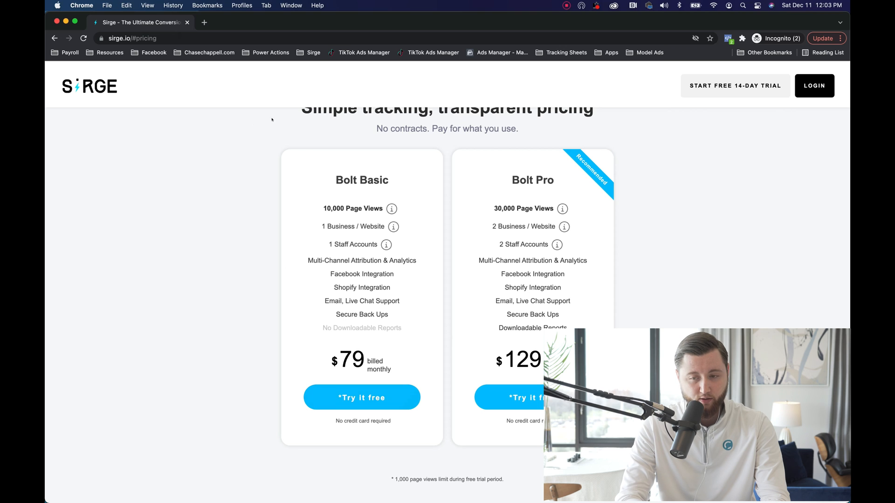
click(211, 37)
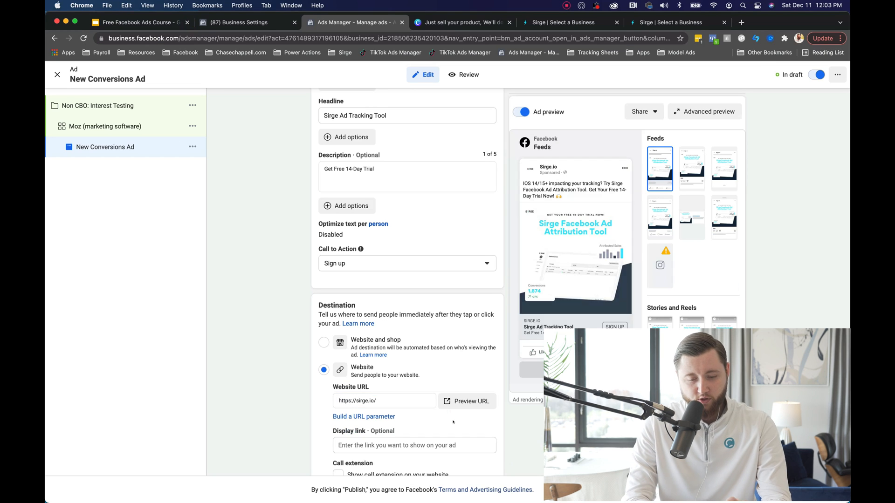
- Review the ad's remaining destination, language and tracking settings, including the pixel selected for website events
scroll(440, 407, down, 2)
scroll(440, 407, down, 5)
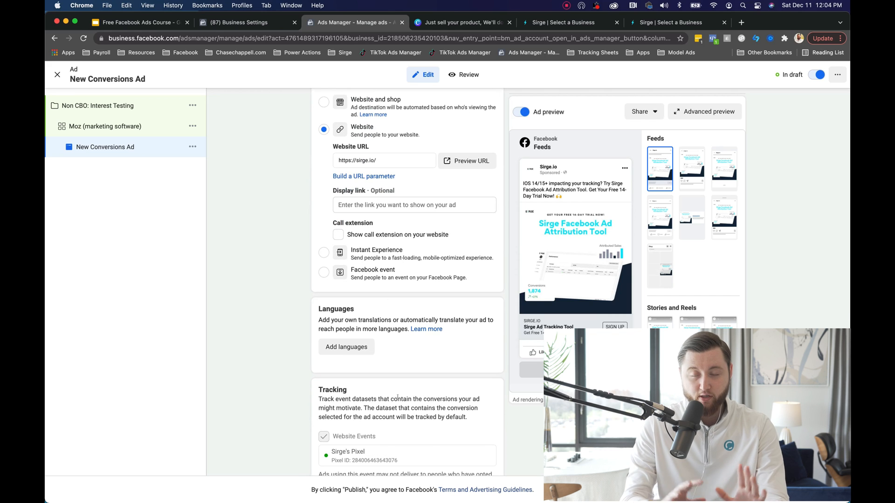
scroll(397, 399, down, 3)
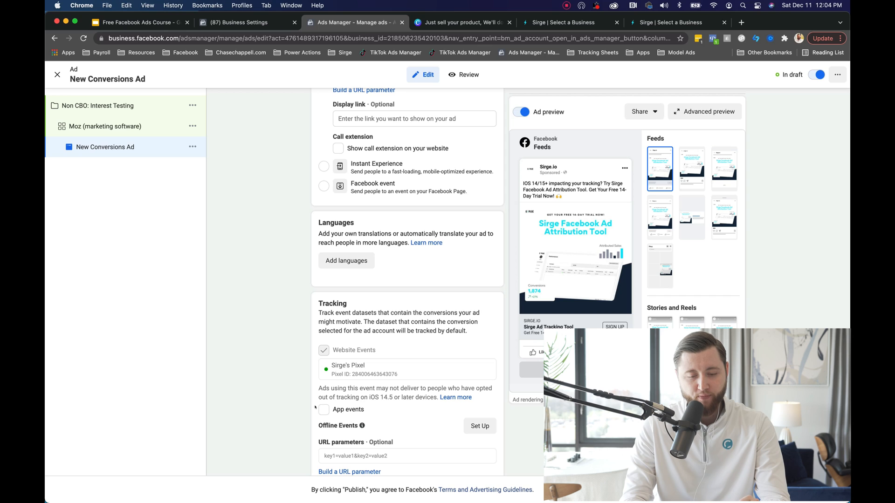
scroll(281, 425, down, 1)
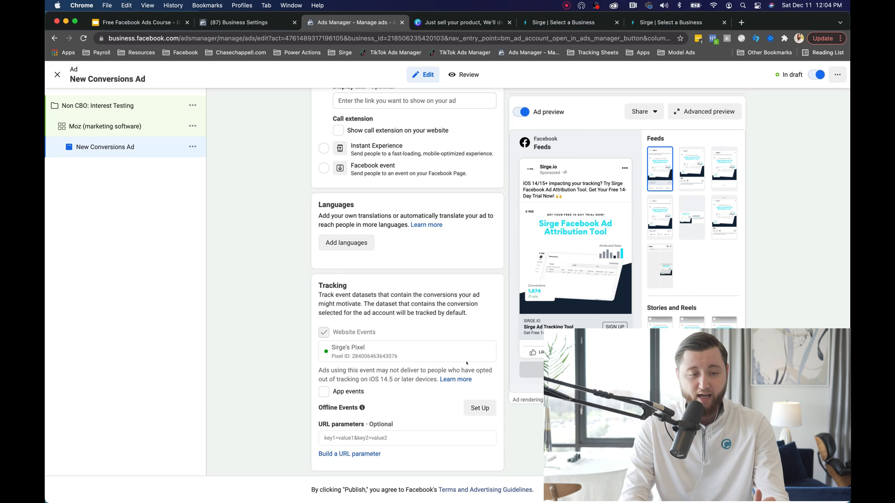
- Rename the ad with a copy of its full primary text, which begins "IOS 14/15+ impacting your tracking?"
scroll(476, 311, up, 5)
scroll(461, 310, up, 10)
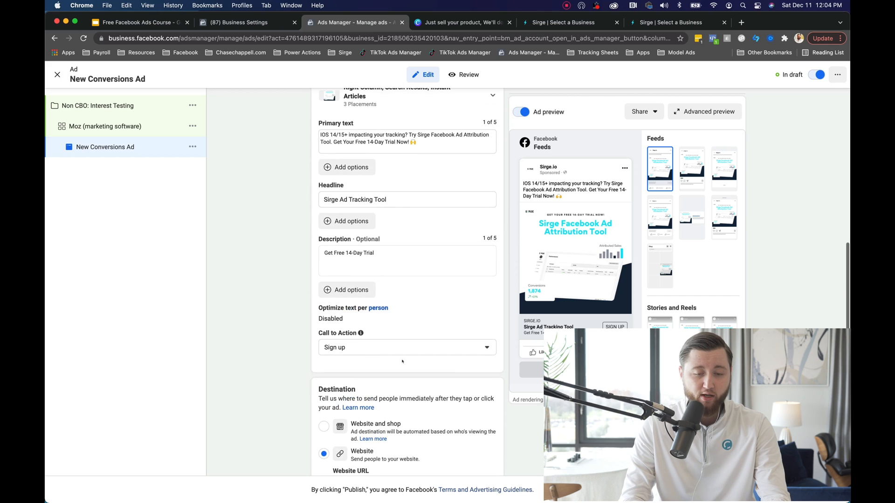
click(322, 238)
key(super+a)
key(super+c)
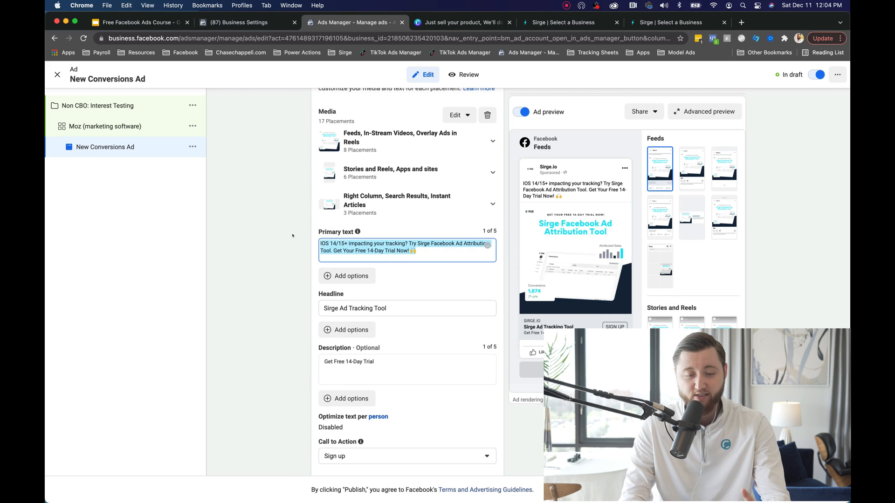
scroll(399, 141, up, 10)
click(410, 129)
key(super+a)
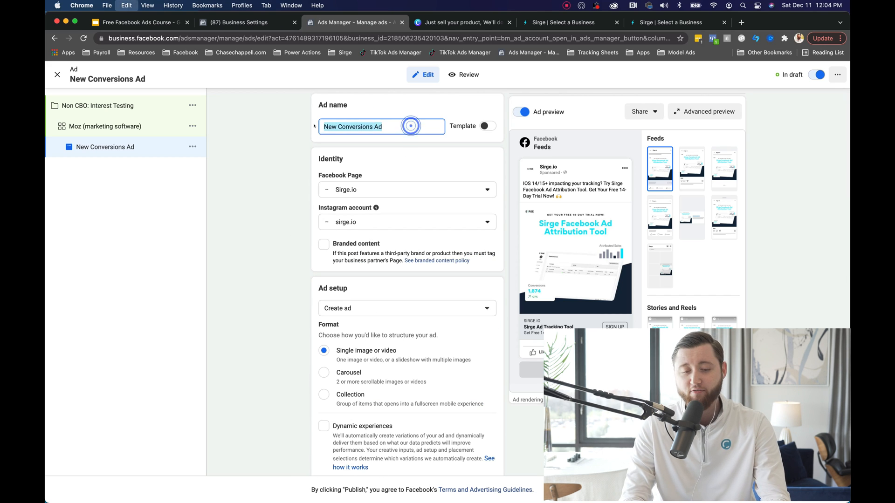
key(super+v)
click(296, 153)
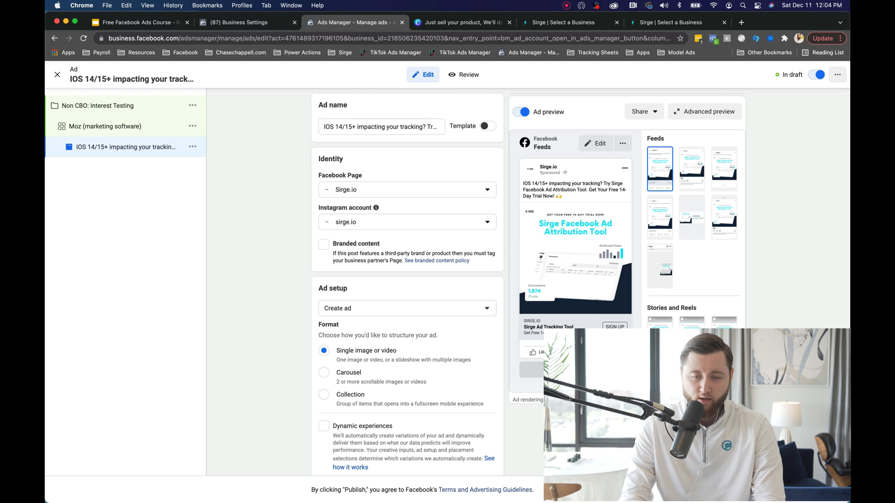